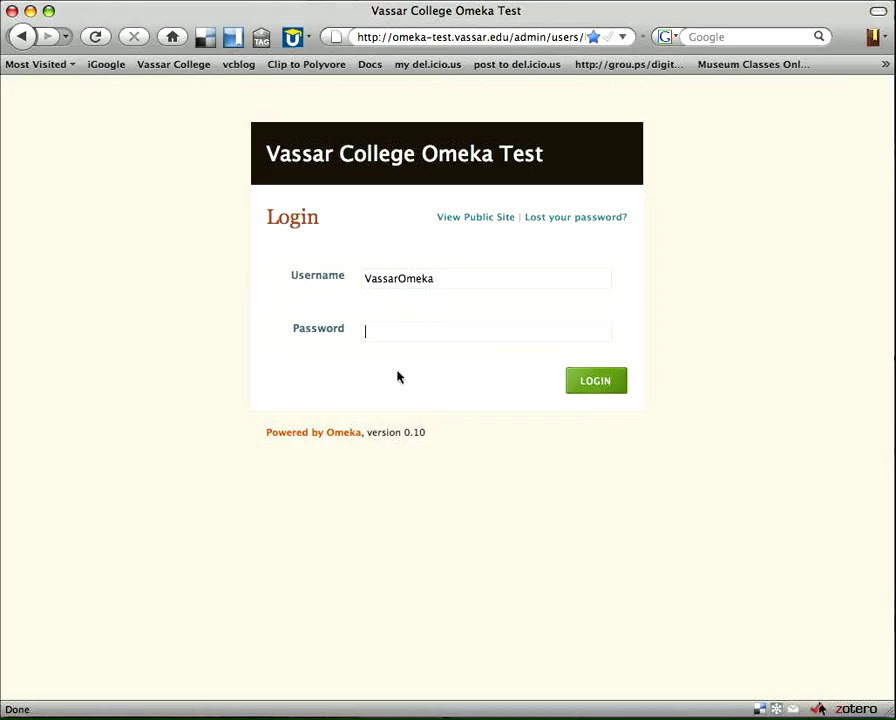
# - Enter the account password and log in to the Vassar College Omeka Test admin site
pyautogui.write('•••••••••••')
pyautogui.press('Return')
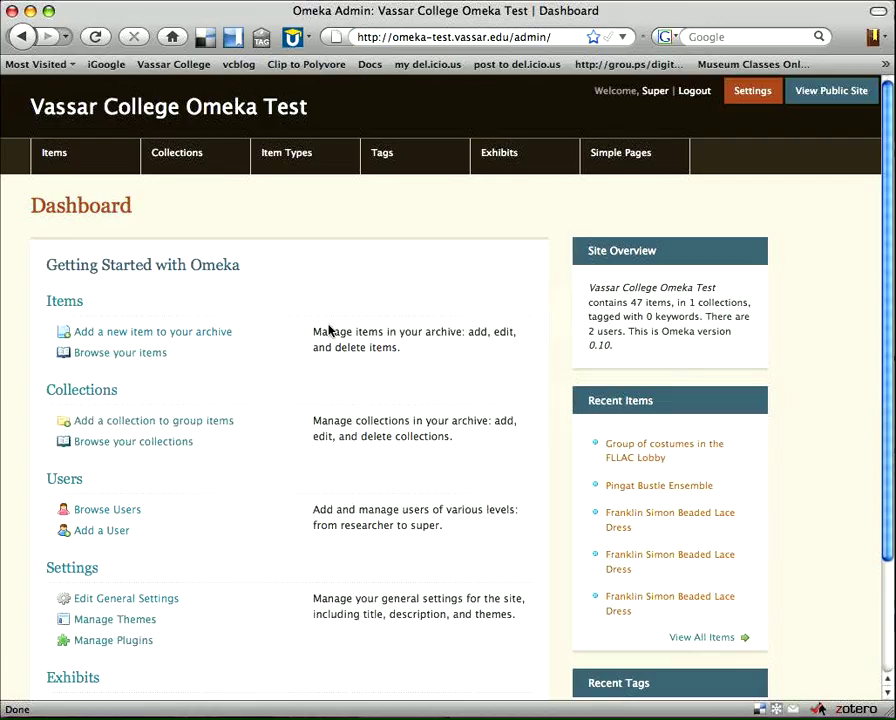
# - Open the list of archive items and review their titles, types, creators, dates, and Public and Featured settings
pyautogui.click(150, 352)
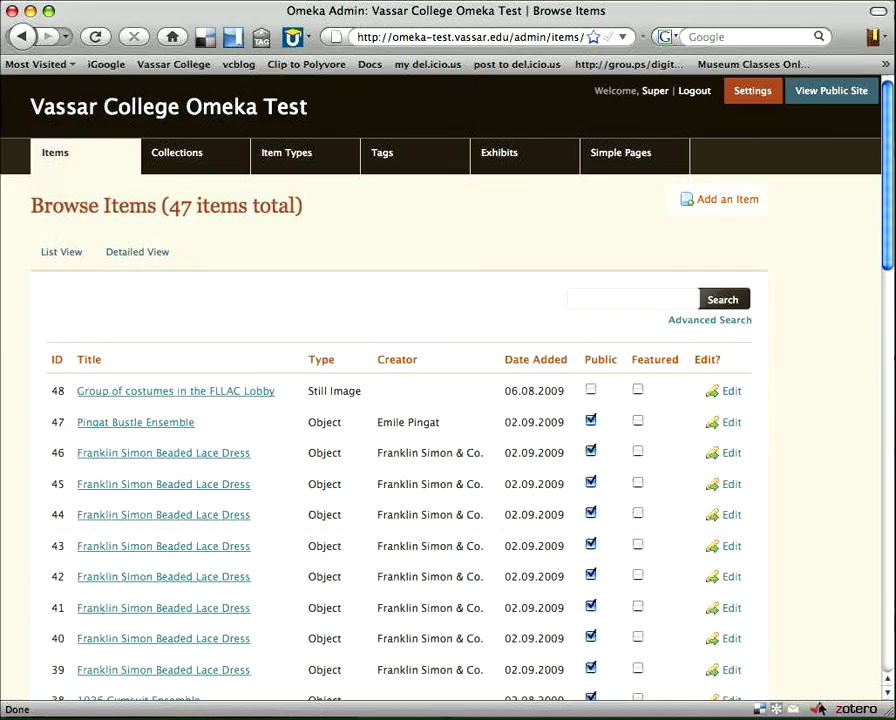
pyautogui.scroll(-3, 448, 400)
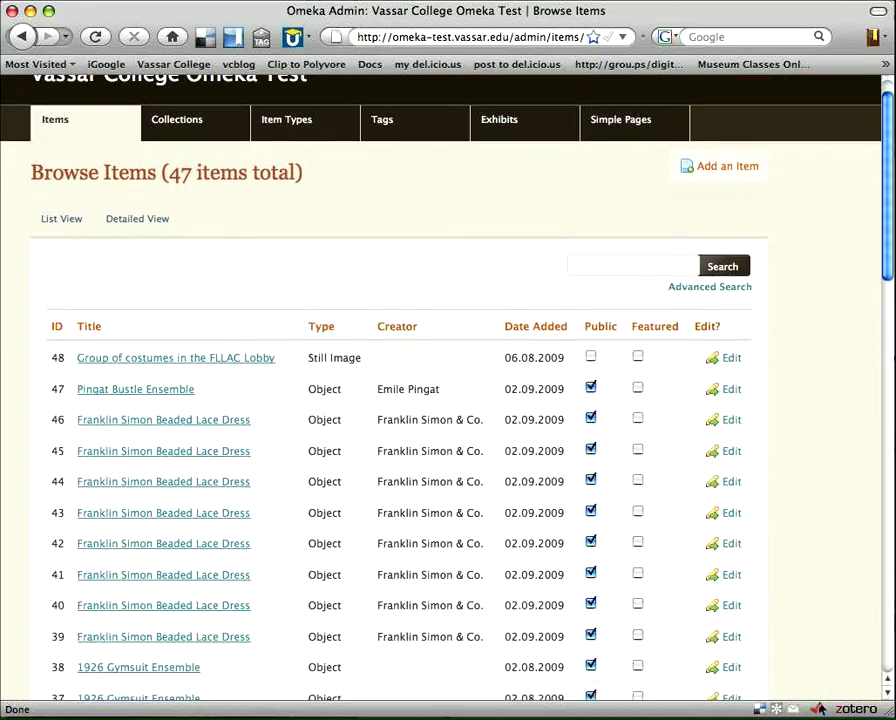
pyautogui.scroll(-2, 448, 400)
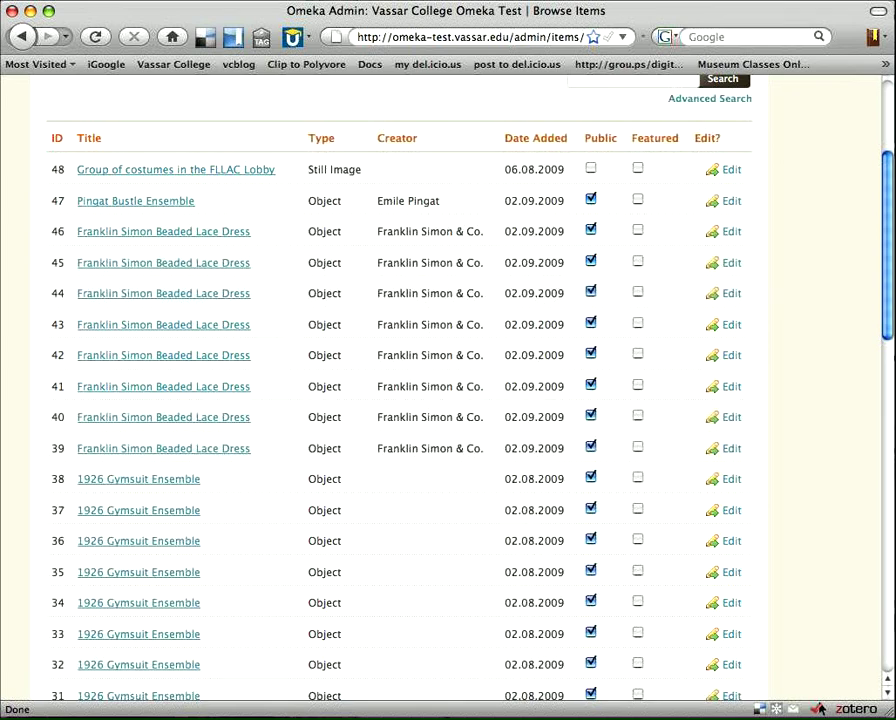
pyautogui.scroll(-3, 400, 400)
pyautogui.scroll(-5, 400, 400)
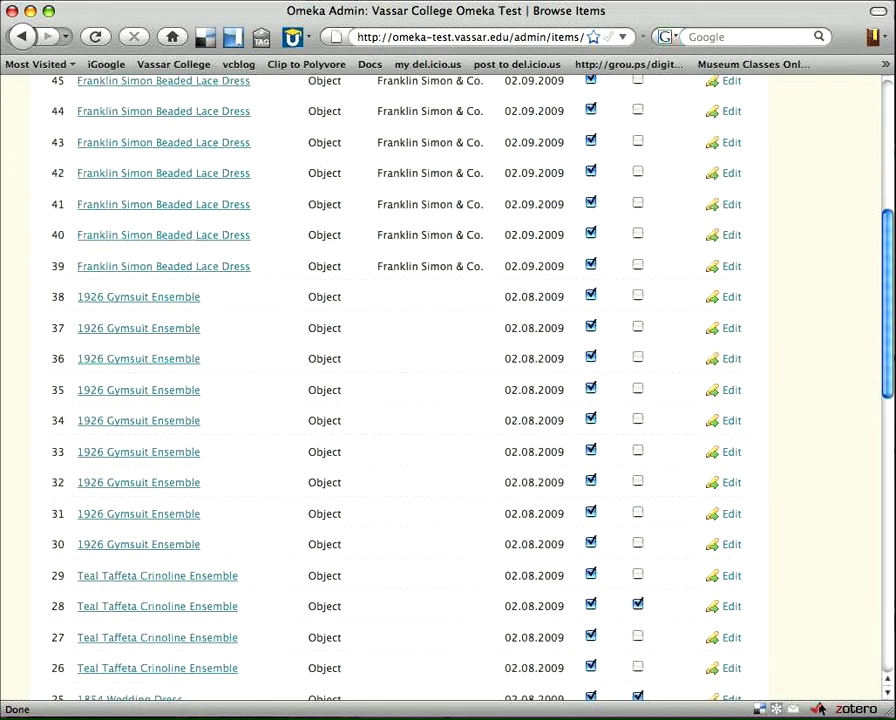
pyautogui.scroll(-4, 400, 400)
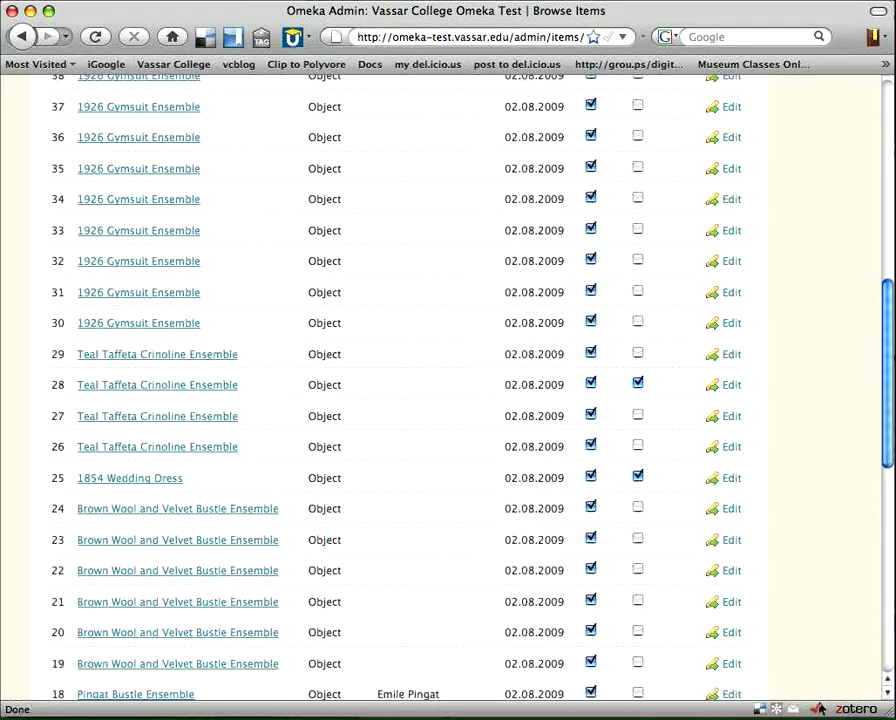
pyautogui.scroll(-4, 400, 390)
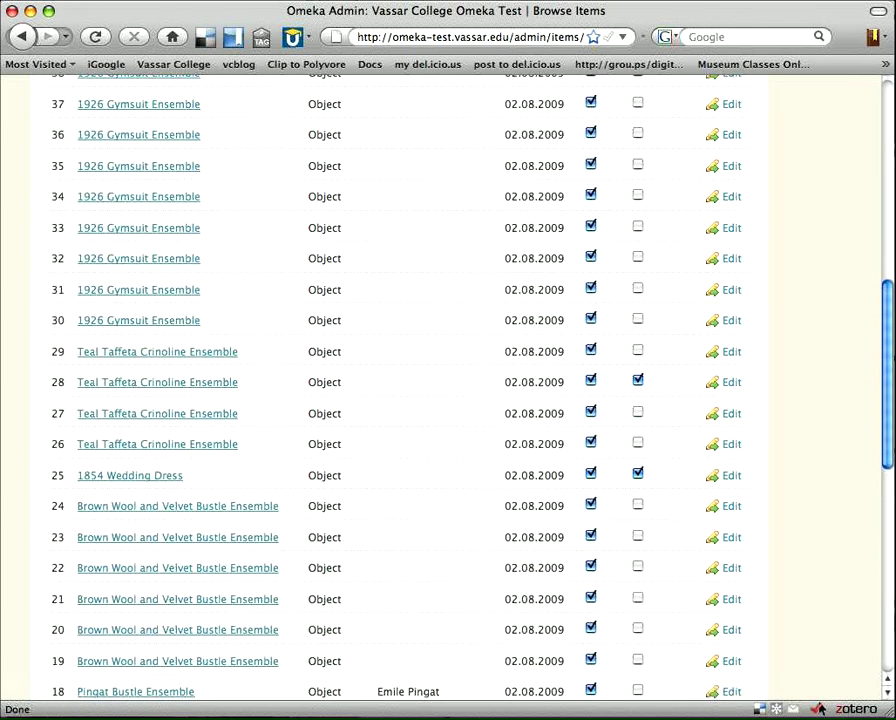
pyautogui.scroll(-5, 400, 390)
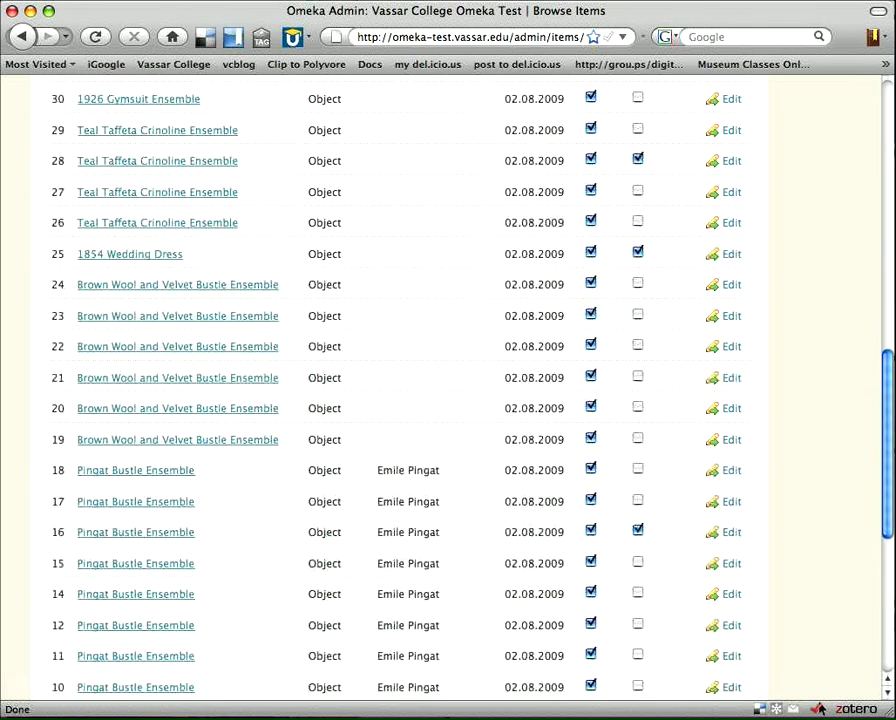
pyautogui.scroll(-3, 400, 390)
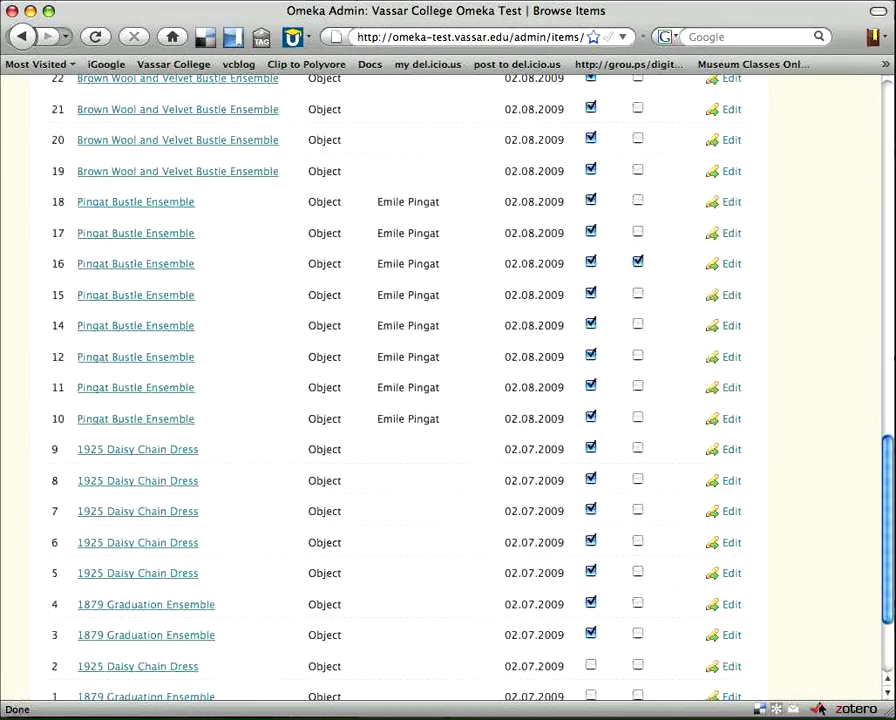
pyautogui.scroll(-2, 400, 390)
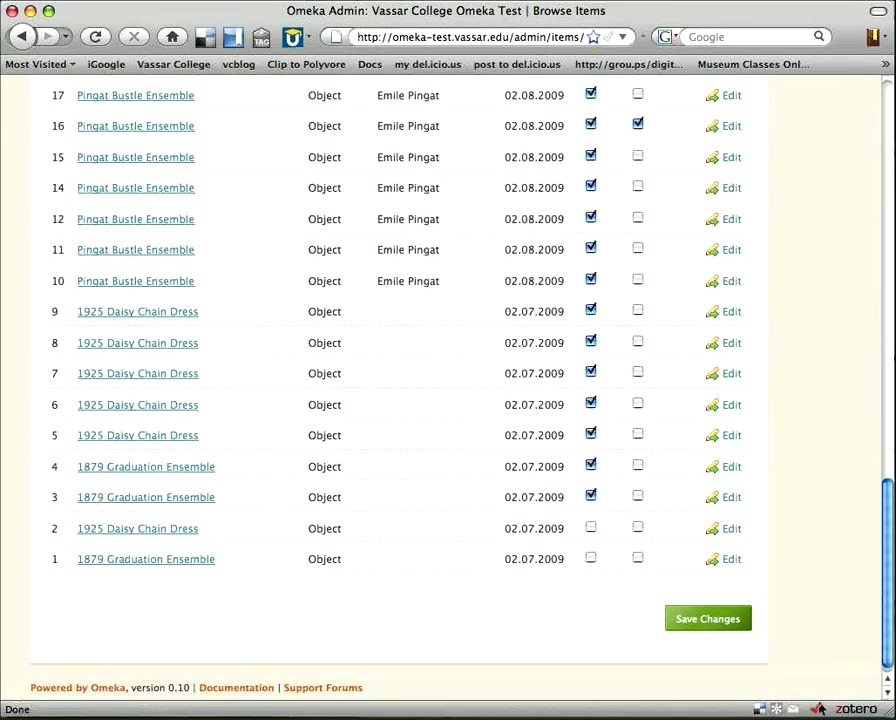
pyautogui.scroll(5, 400, 390)
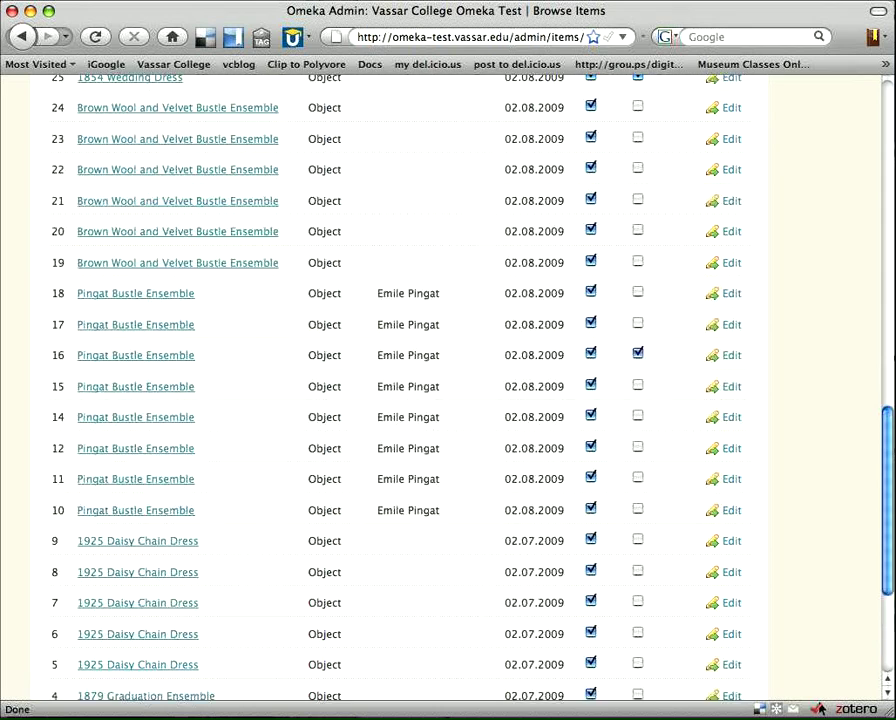
pyautogui.scroll(15, 400, 390)
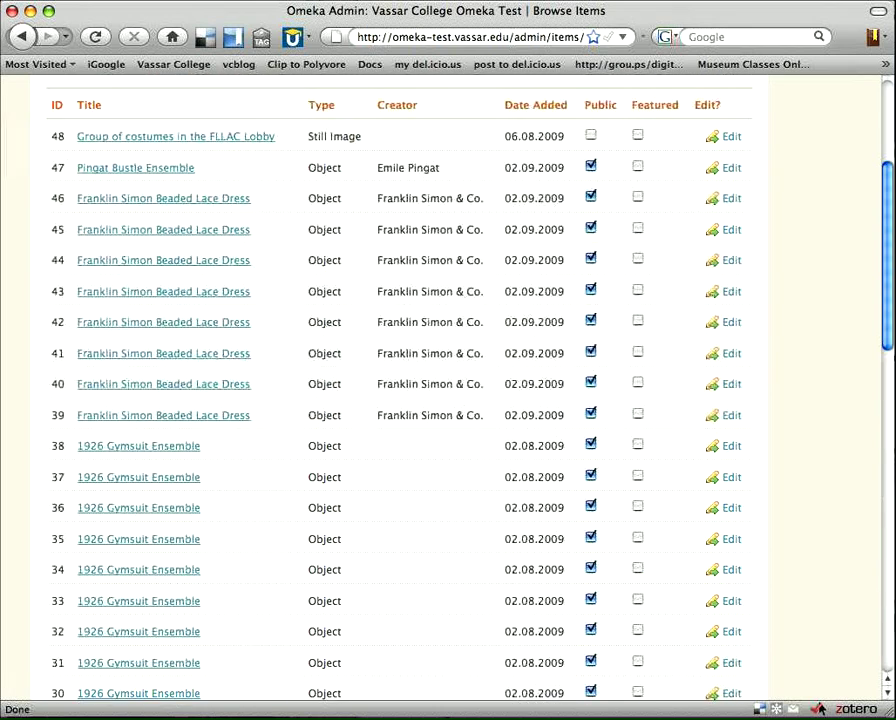
pyautogui.scroll(4, 400, 390)
pyautogui.scroll(2, 448, 390)
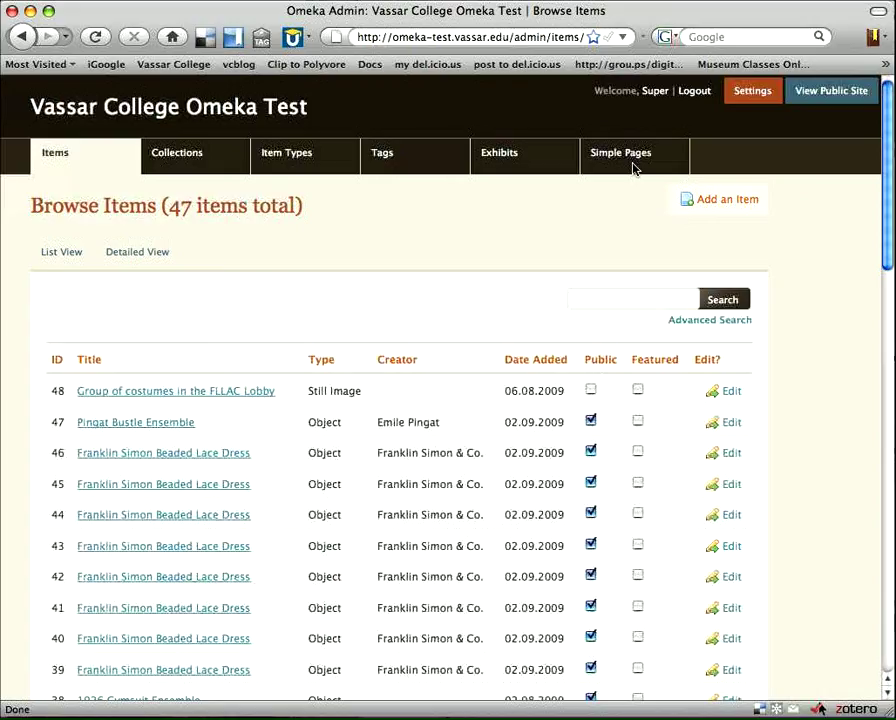
# - Start a new archive item, add two extra Subject inputs and remove the last one
pyautogui.click(150, 248)
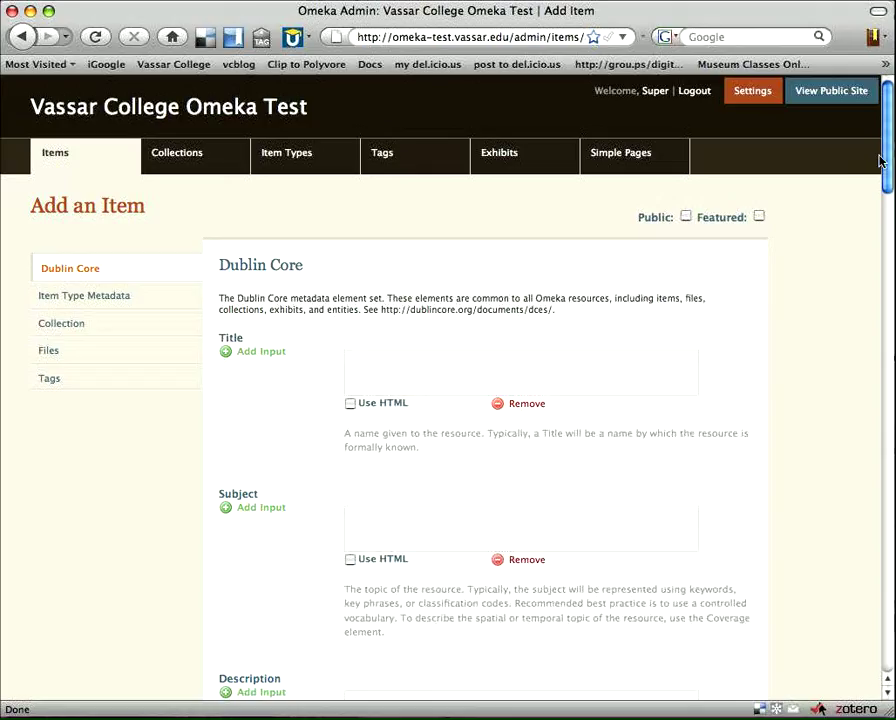
pyautogui.scroll(-4, 448, 390)
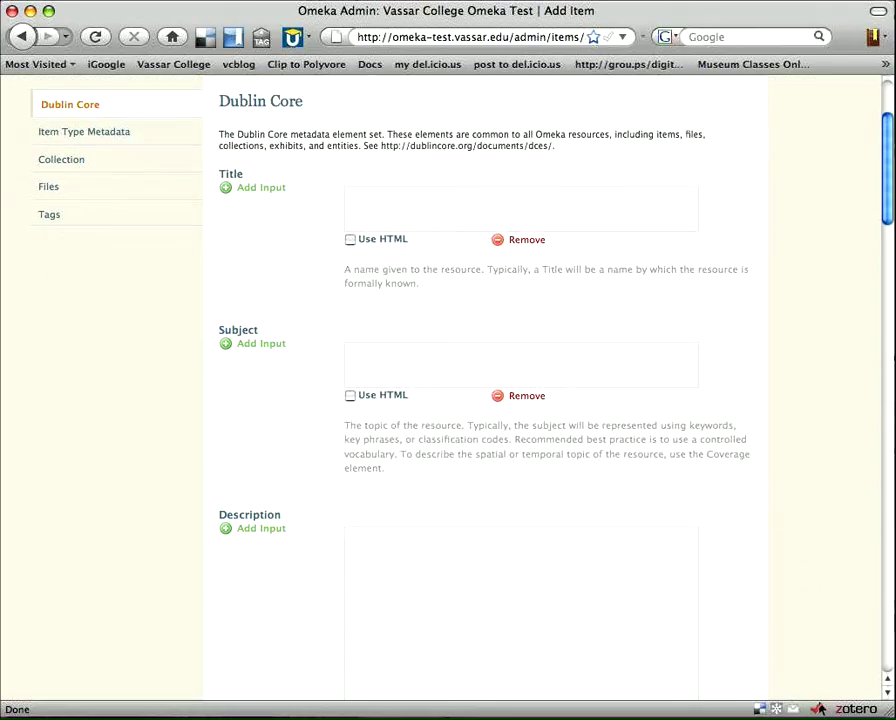
pyautogui.scroll(1, 448, 390)
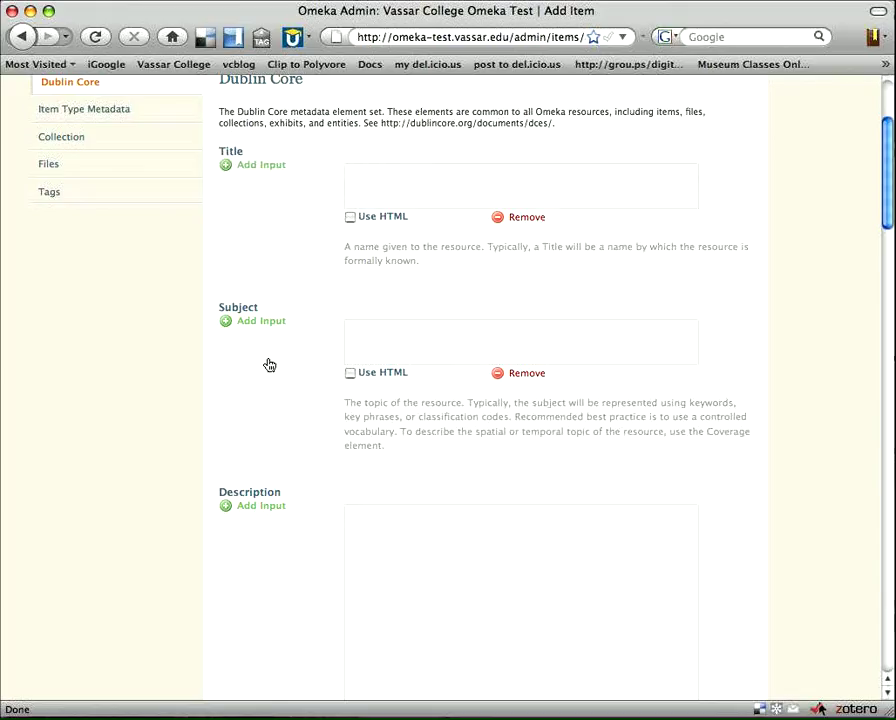
pyautogui.click(261, 320)
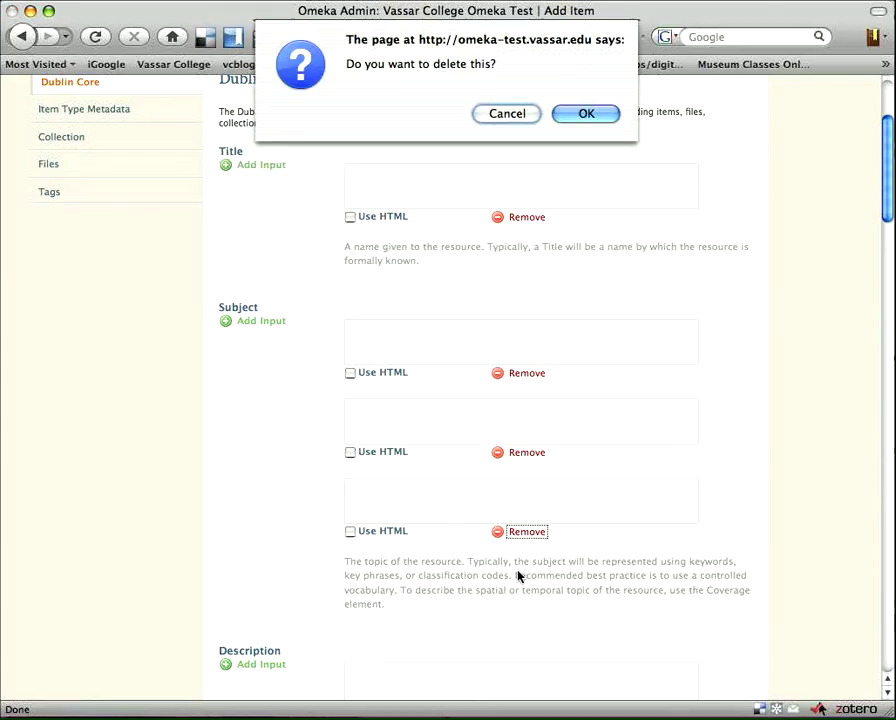
pyautogui.press('Return')
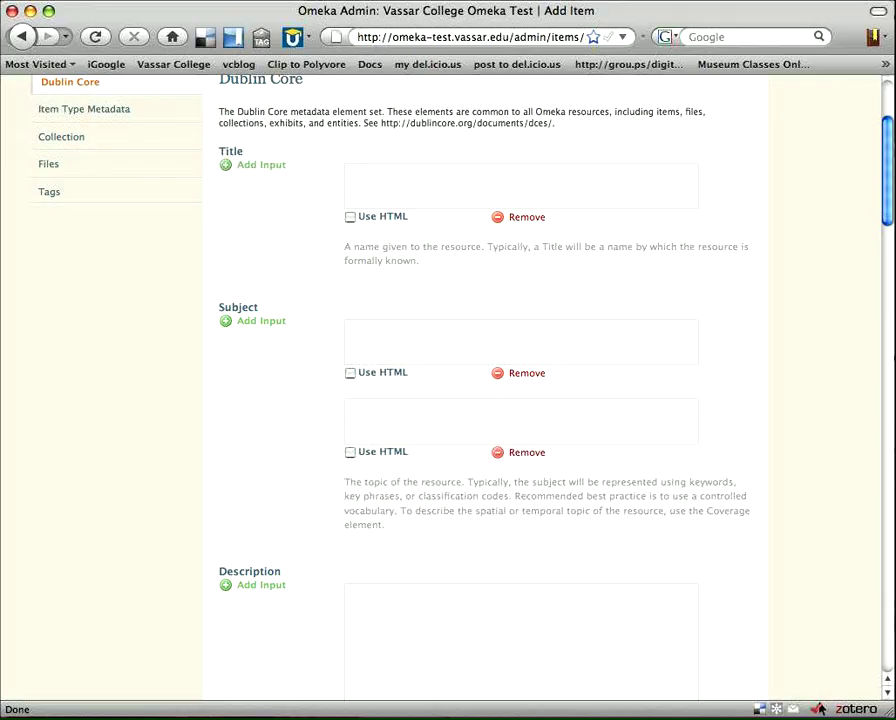
# - Examine the Dublin Core fields of the new item form from Title through Coverage
pyautogui.scroll(-3, 819, 708)
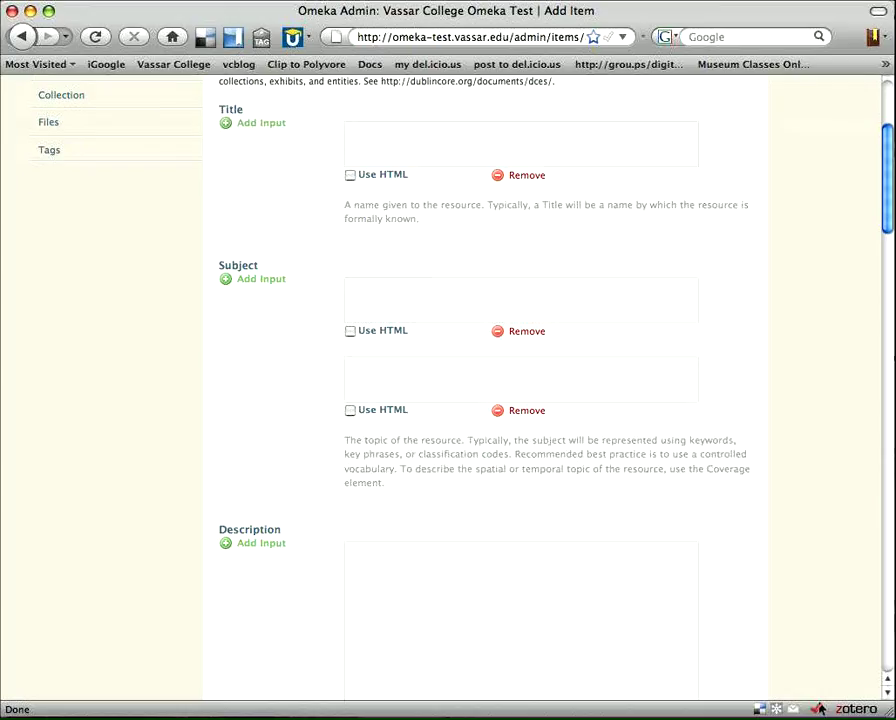
pyautogui.scroll(-5, 819, 708)
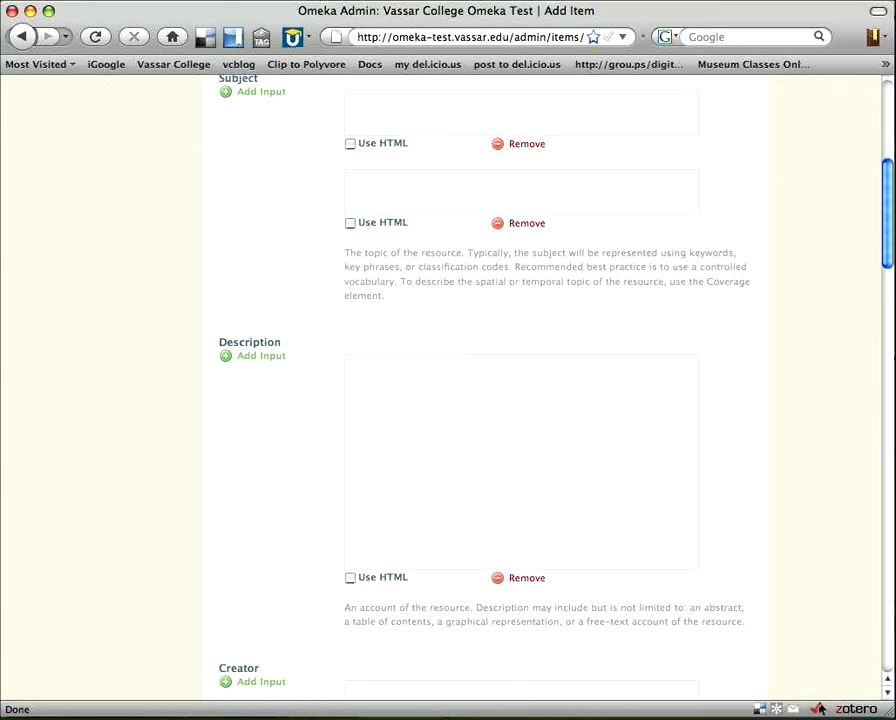
pyautogui.scroll(-7, 819, 708)
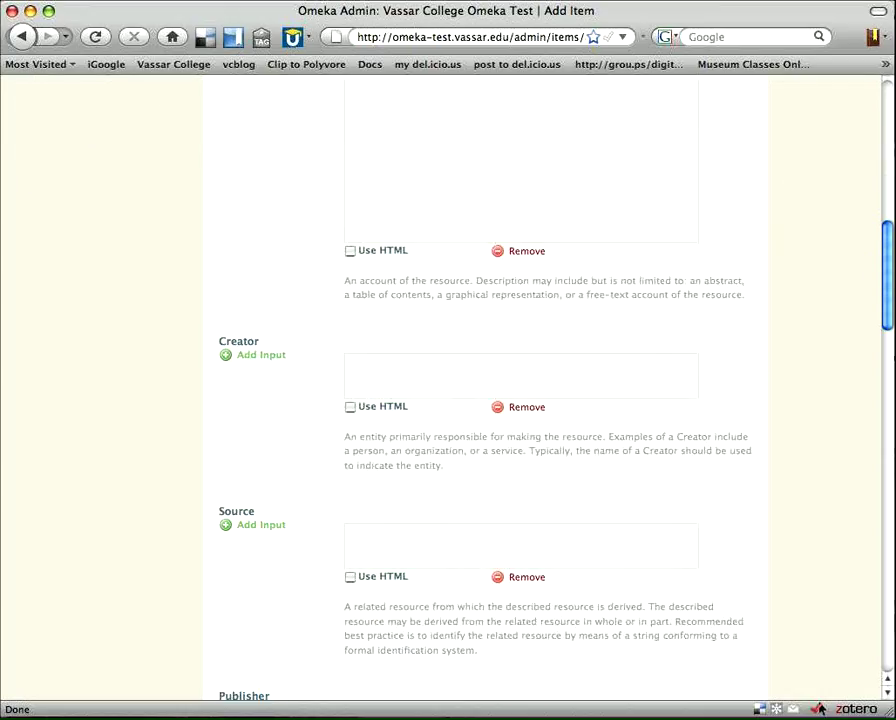
pyautogui.scroll(-3, 819, 708)
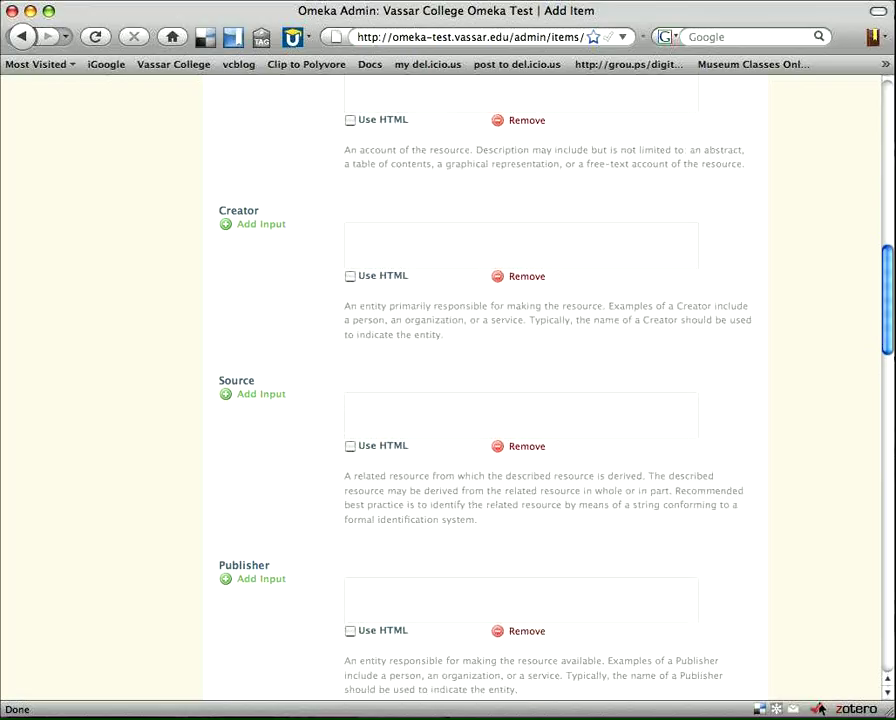
pyautogui.scroll(-8, 819, 708)
pyautogui.scroll(-4, 819, 708)
pyautogui.scroll(-2, 819, 708)
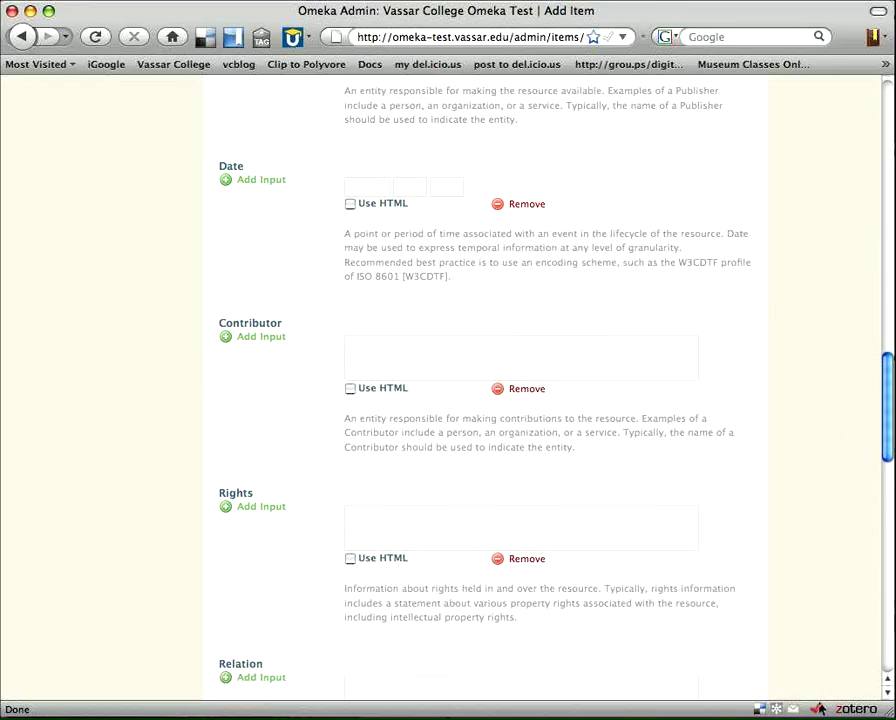
pyautogui.scroll(-8, 819, 708)
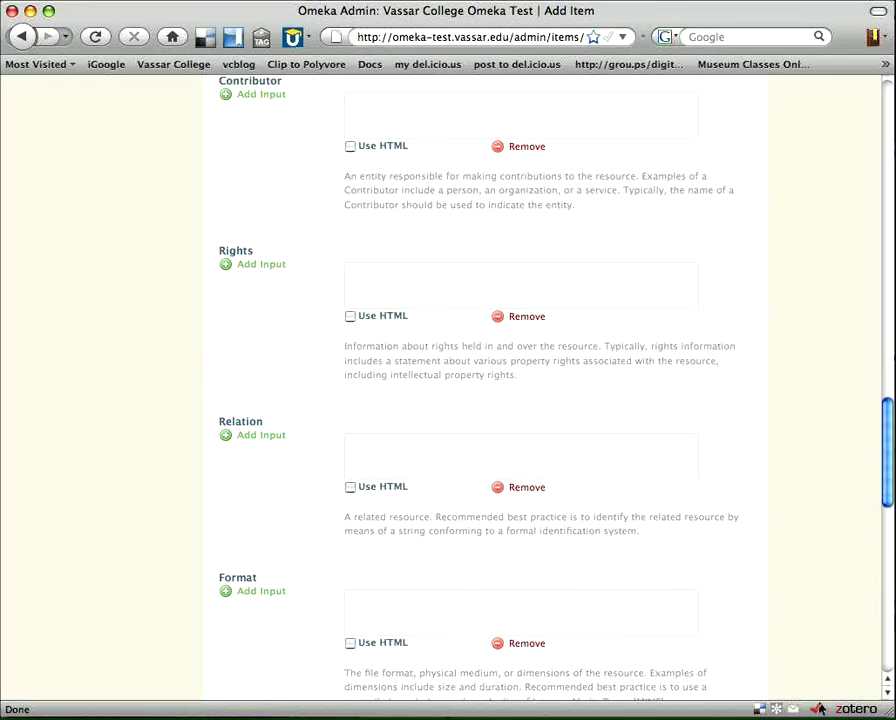
pyautogui.scroll(-6, 819, 708)
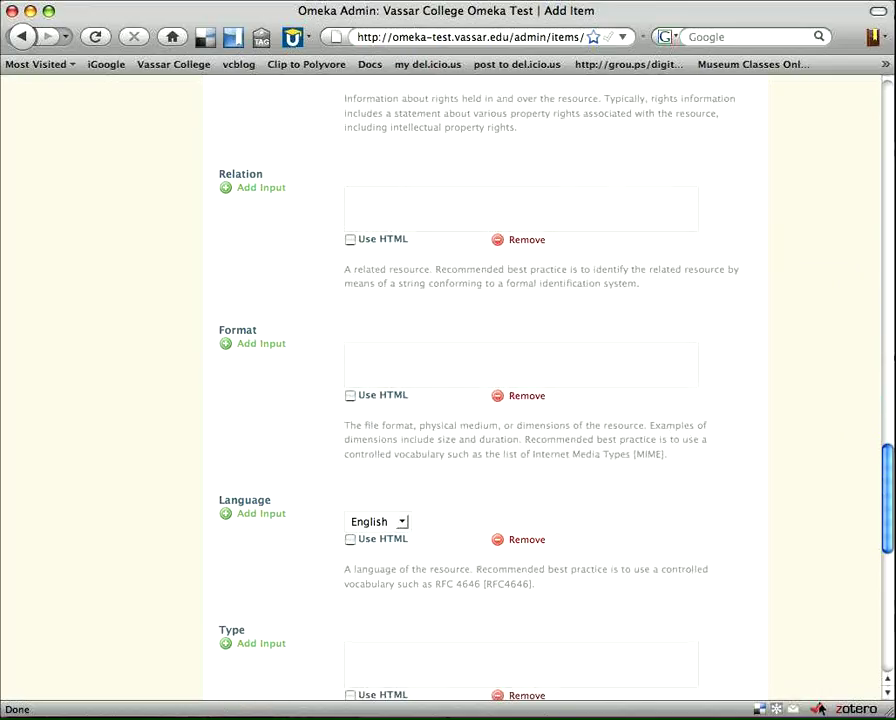
pyautogui.scroll(-8, 819, 708)
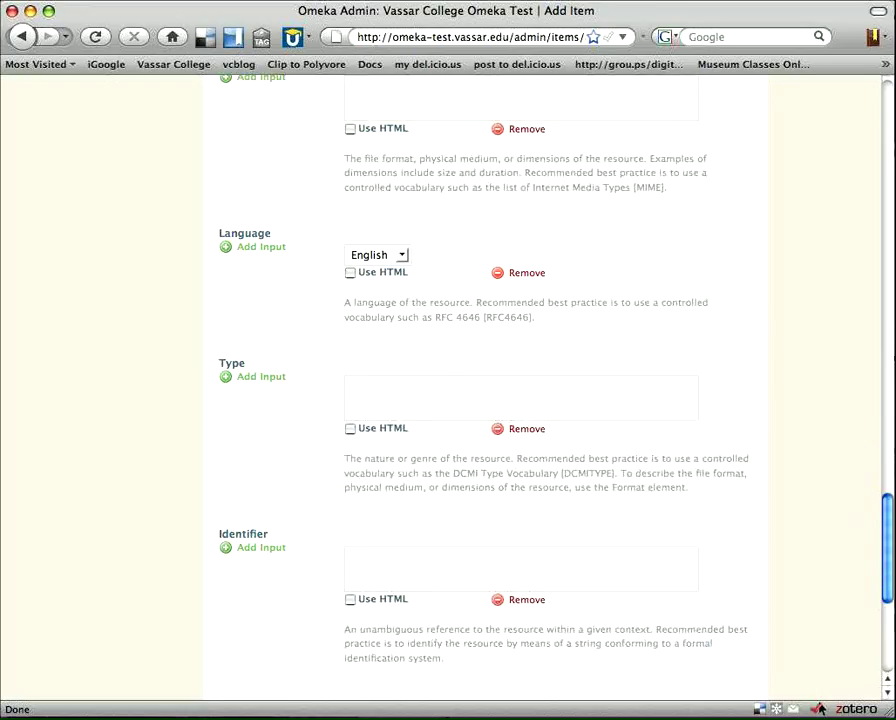
pyautogui.scroll(-6, 819, 708)
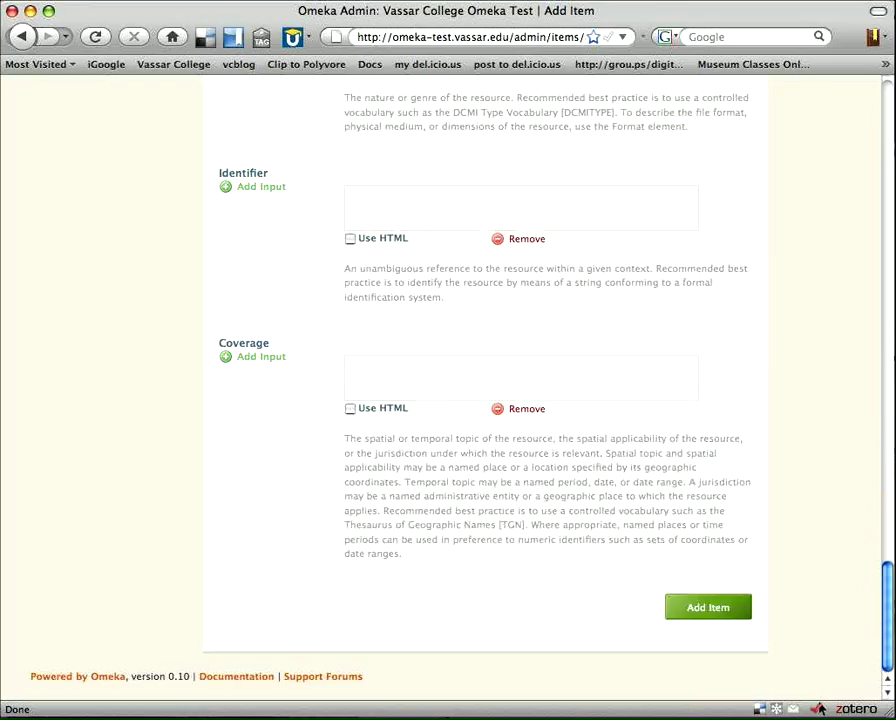
# - Return to the dashboard, start adding a new item to the archive and open its Item Type Metadata section
pyautogui.press('super+Left')
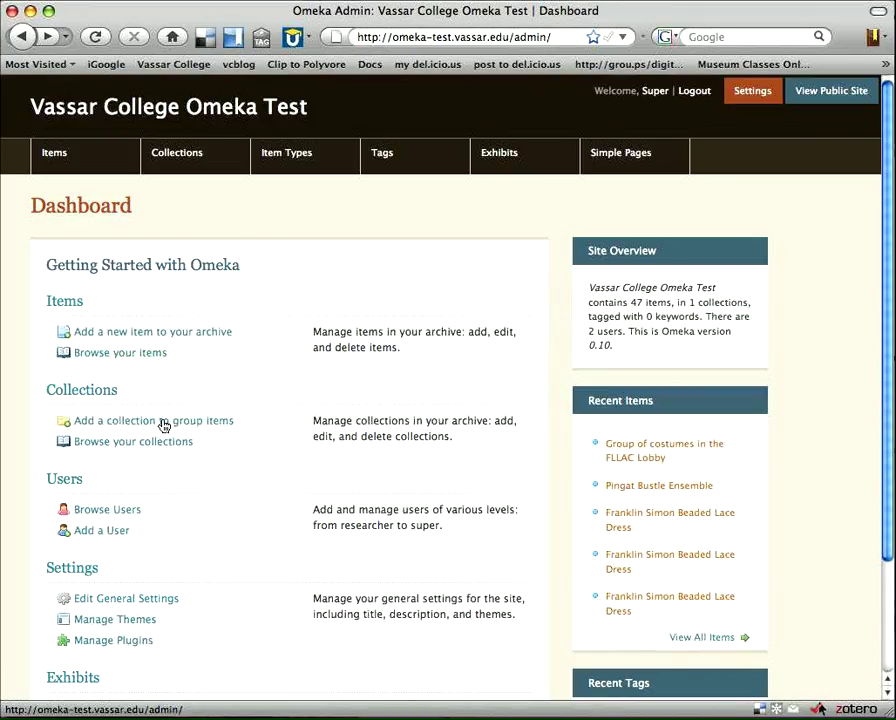
pyautogui.click(145, 335)
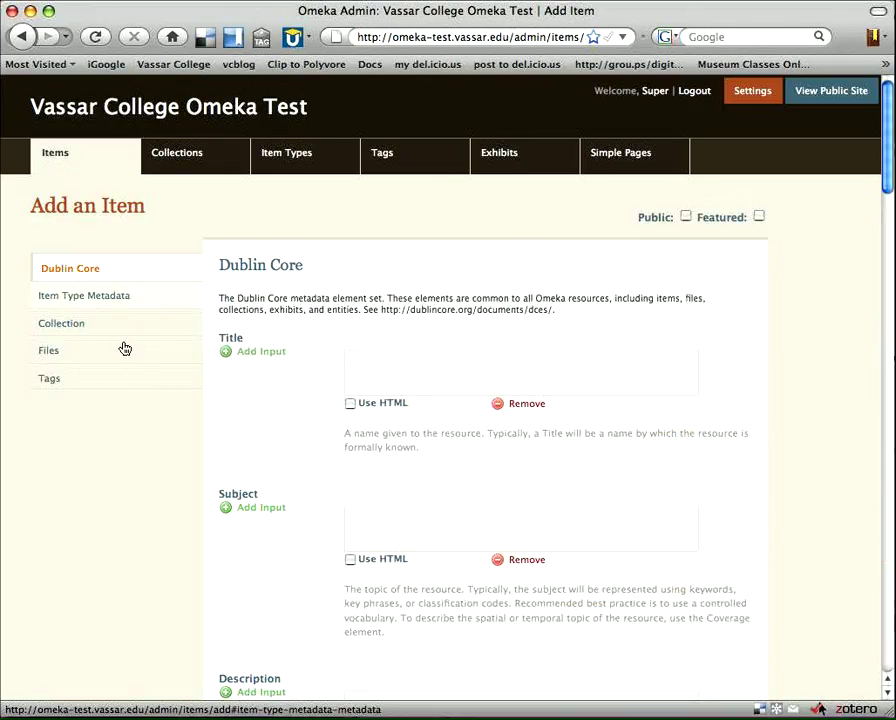
pyautogui.click(127, 342)
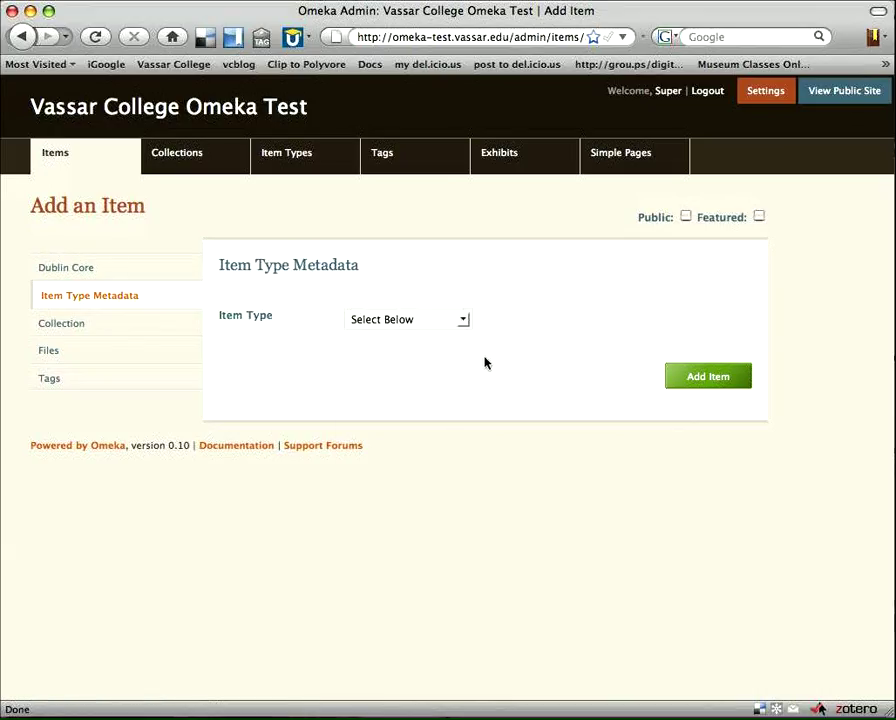
# - Examine the Item Type choices from Document through Object, leaving the item type unselected
pyautogui.press('space')
pyautogui.press('Down')
pyautogui.press('Down')
pyautogui.press('Down')
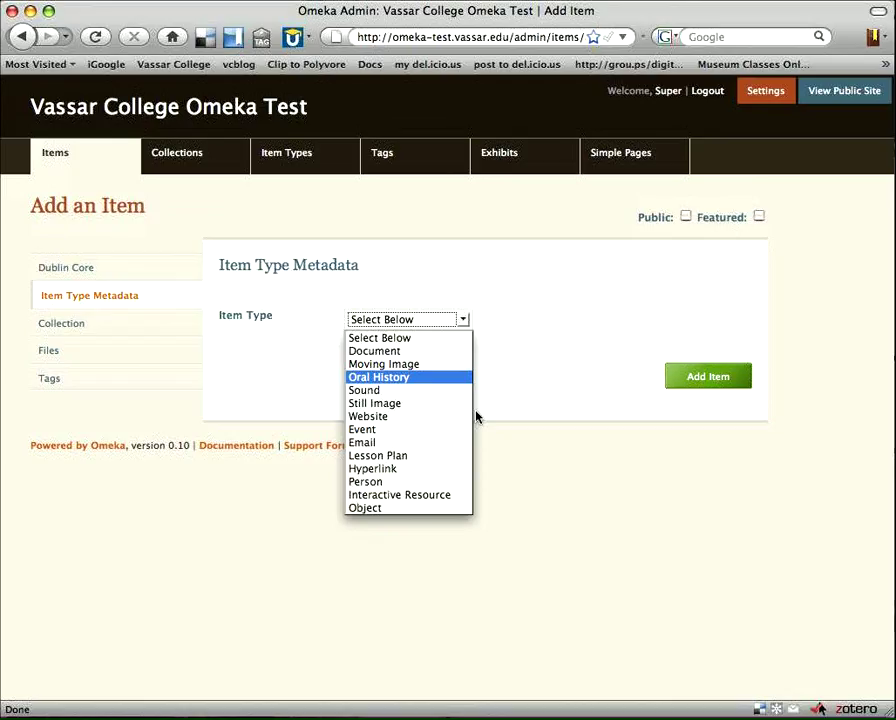
pyautogui.press('Up')
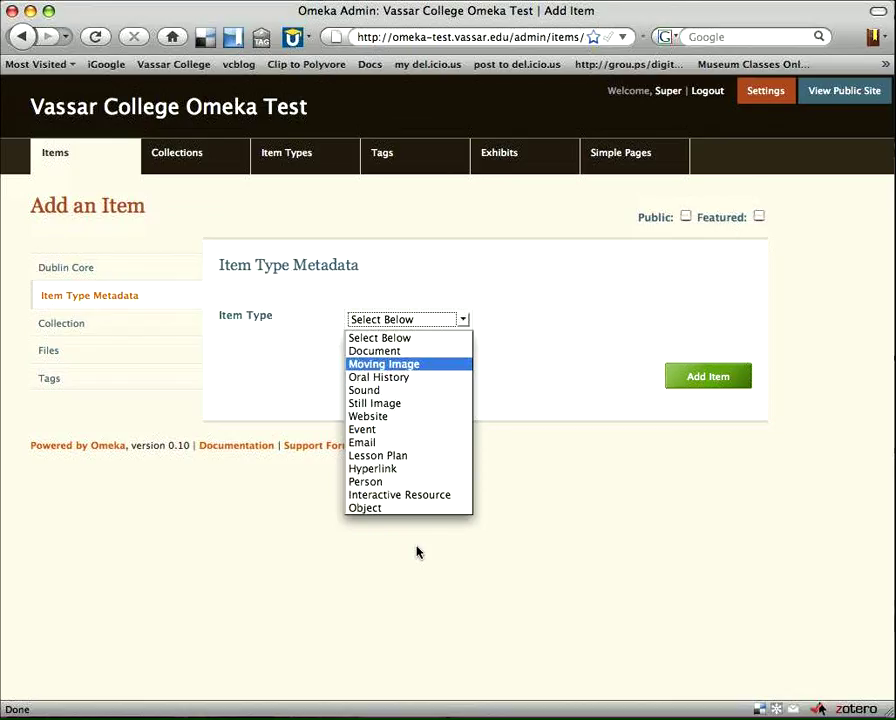
pyautogui.press('End')
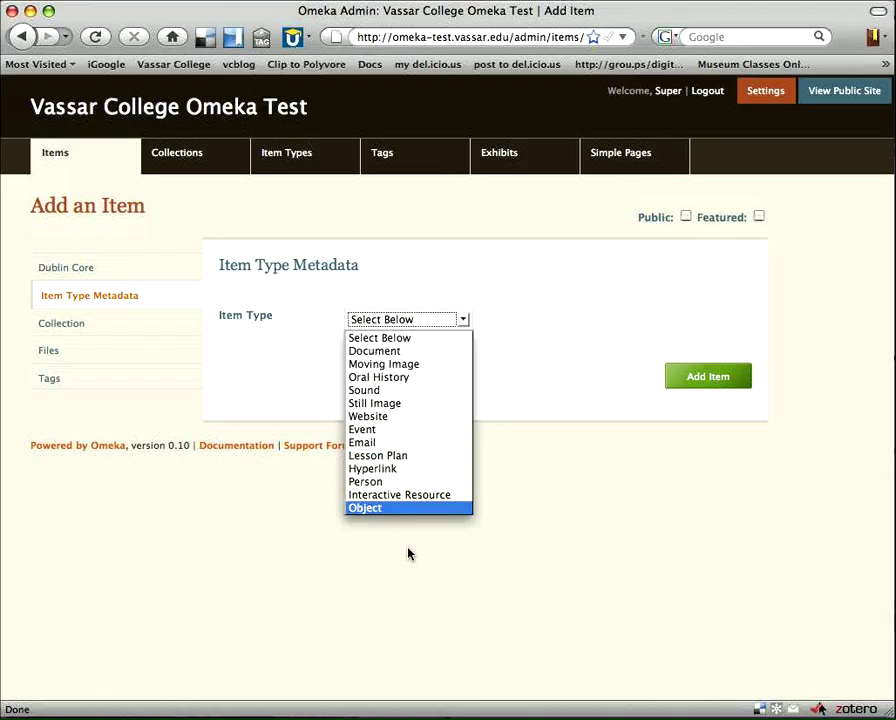
pyautogui.press('Up')
pyautogui.press('Up')
pyautogui.press('Up')
pyautogui.press('Up')
pyautogui.press('Up')
pyautogui.press('Up')
pyautogui.press('Up')
pyautogui.press('Up')
pyautogui.press('Up')
pyautogui.press('Up')
pyautogui.press('Up')
pyautogui.press('Up')
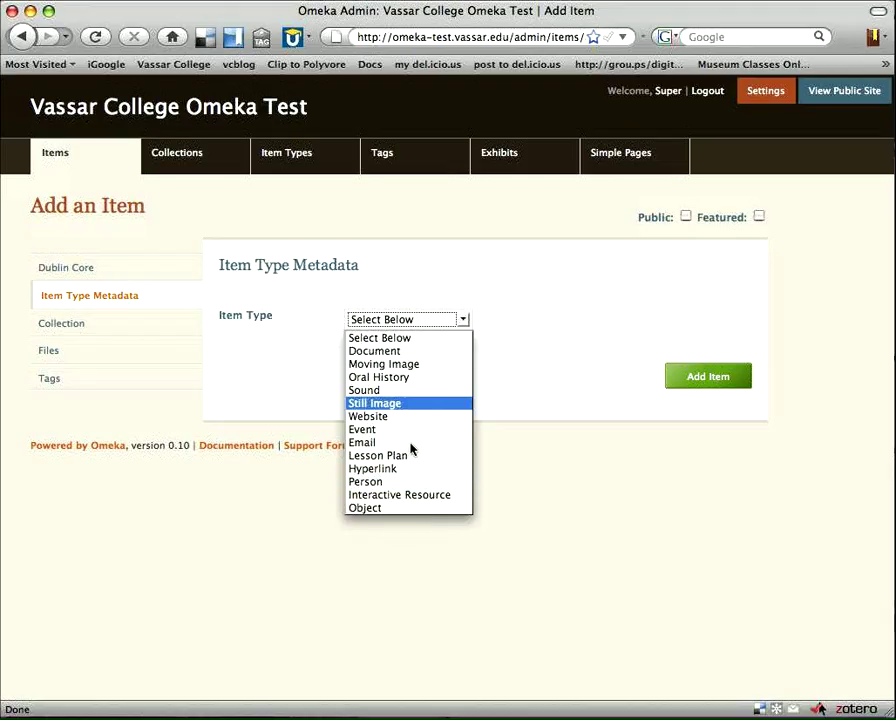
pyautogui.press('Down')
pyautogui.press('Down')
pyautogui.press('Down')
pyautogui.press('Down')
pyautogui.press('Down')
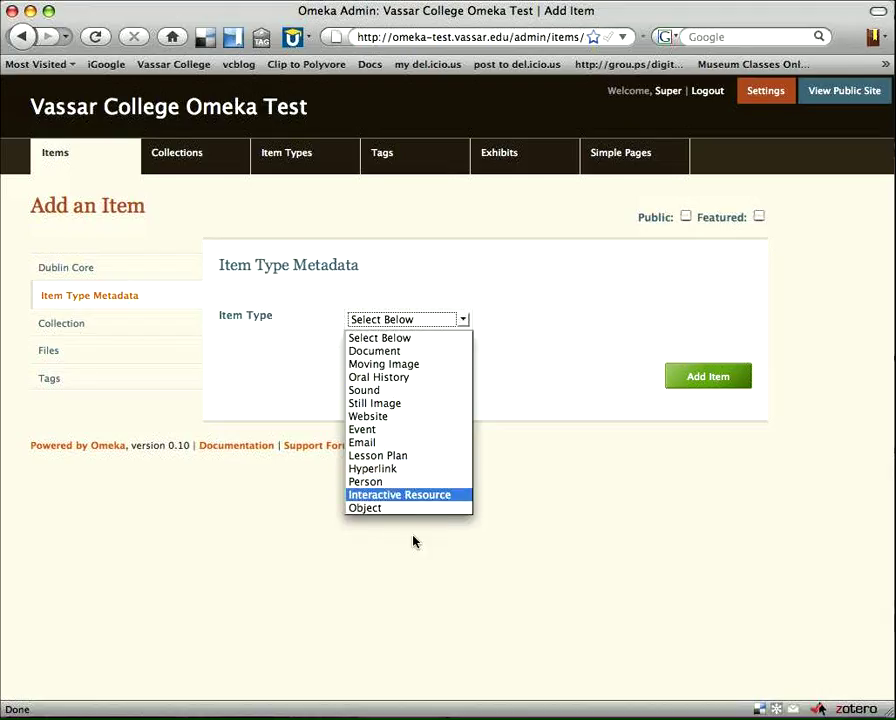
pyautogui.press('Up')
pyautogui.press('Up')
pyautogui.press('Up')
pyautogui.press('Up')
pyautogui.press('Up')
pyautogui.press('Up')
pyautogui.press('Up')
pyautogui.press('Up')
pyautogui.press('Up')
pyautogui.press('Up')
pyautogui.press('Up')
pyautogui.press('Up')
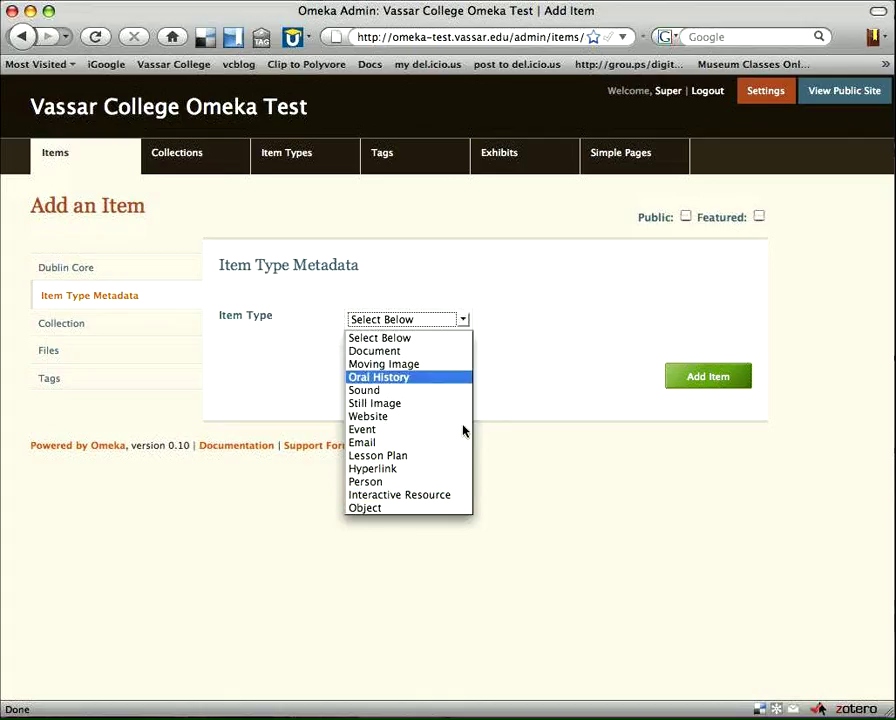
pyautogui.press('Down')
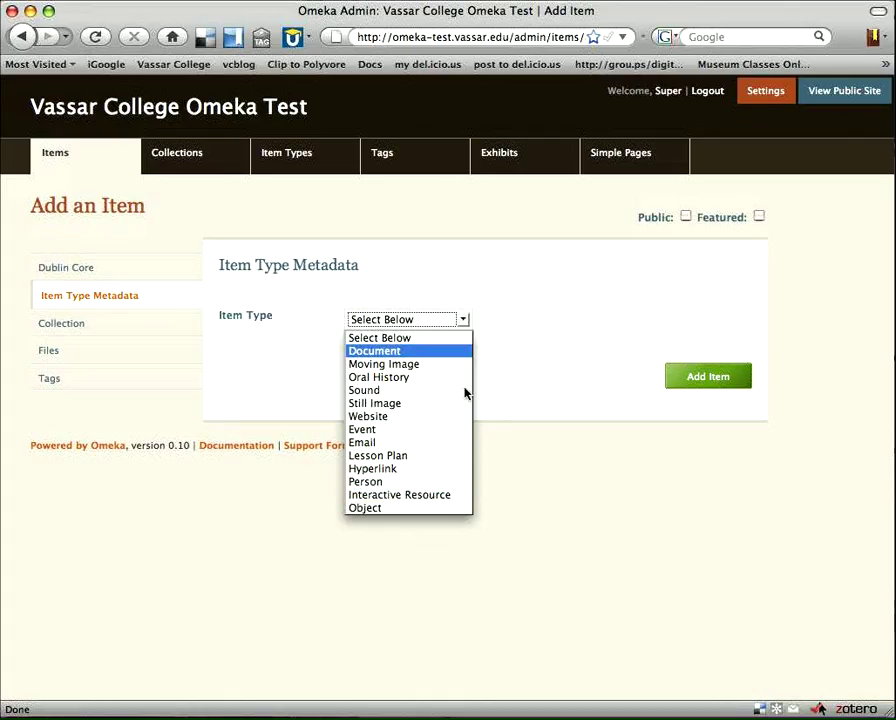
pyautogui.press('Down')
pyautogui.press('Down')
pyautogui.press('Down')
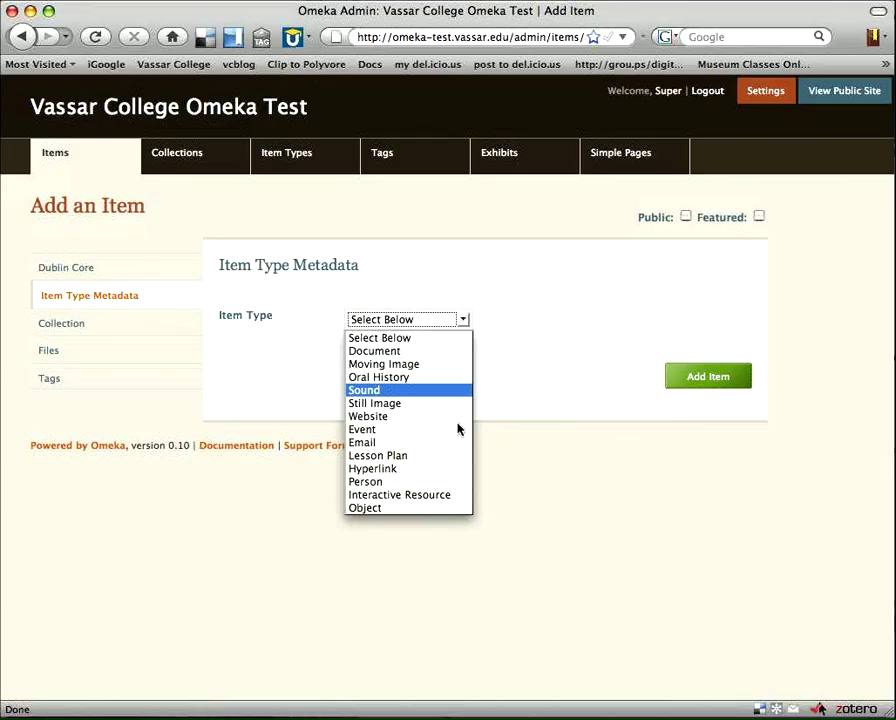
pyautogui.press('Up')
pyautogui.press('Up')
pyautogui.press('Up')
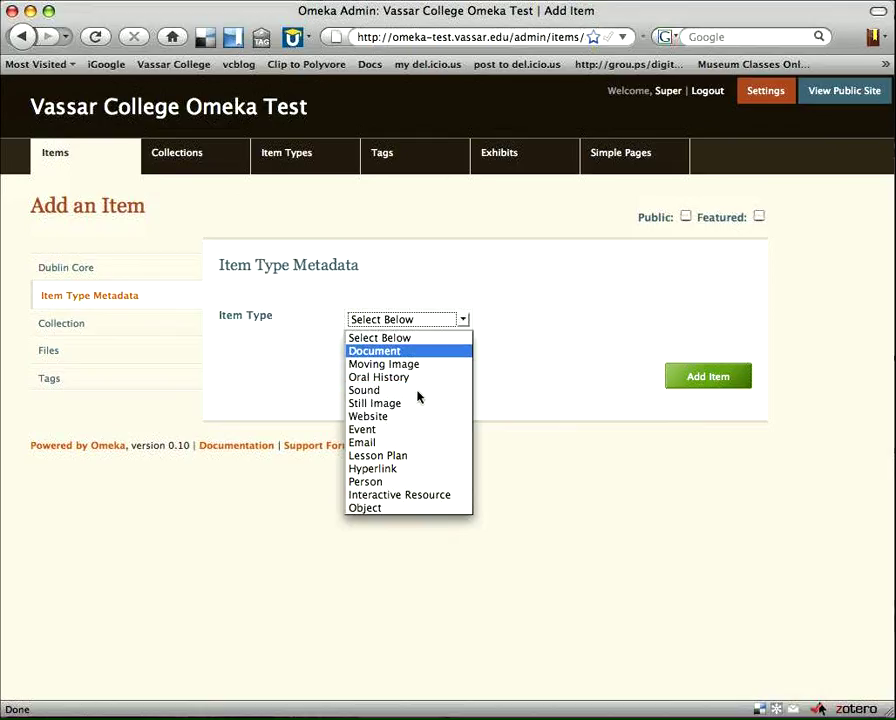
pyautogui.press('Down')
pyautogui.press('Down')
pyautogui.press('Down')
pyautogui.press('Down')
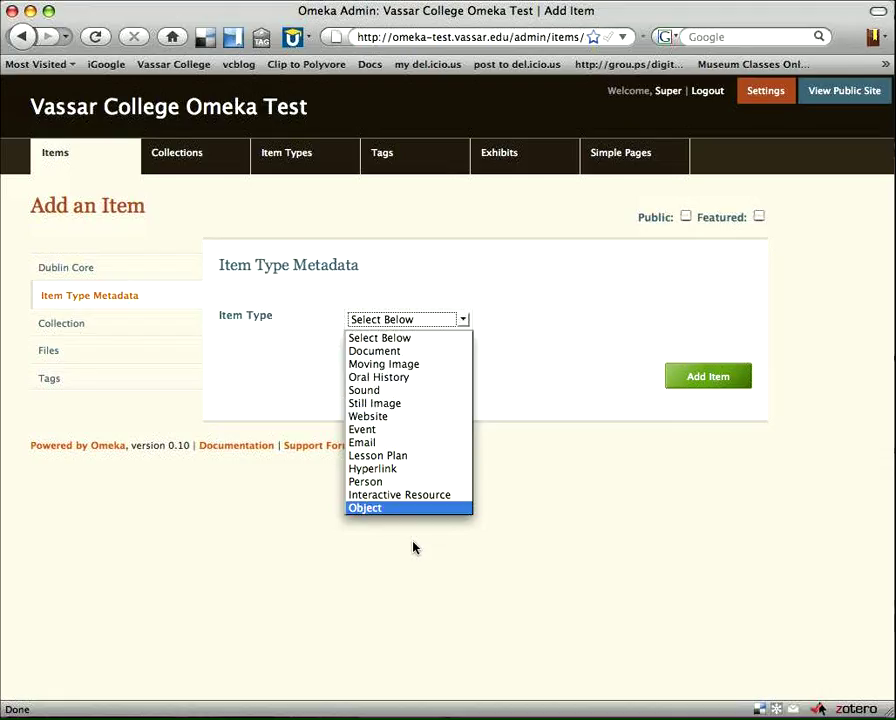
pyautogui.press('Up')
pyautogui.press('Up')
pyautogui.press('Up')
pyautogui.press('Up')
pyautogui.press('Up')
pyautogui.press('Up')
pyautogui.press('Up')
pyautogui.press('Up')
pyautogui.press('Up')
pyautogui.press('Up')
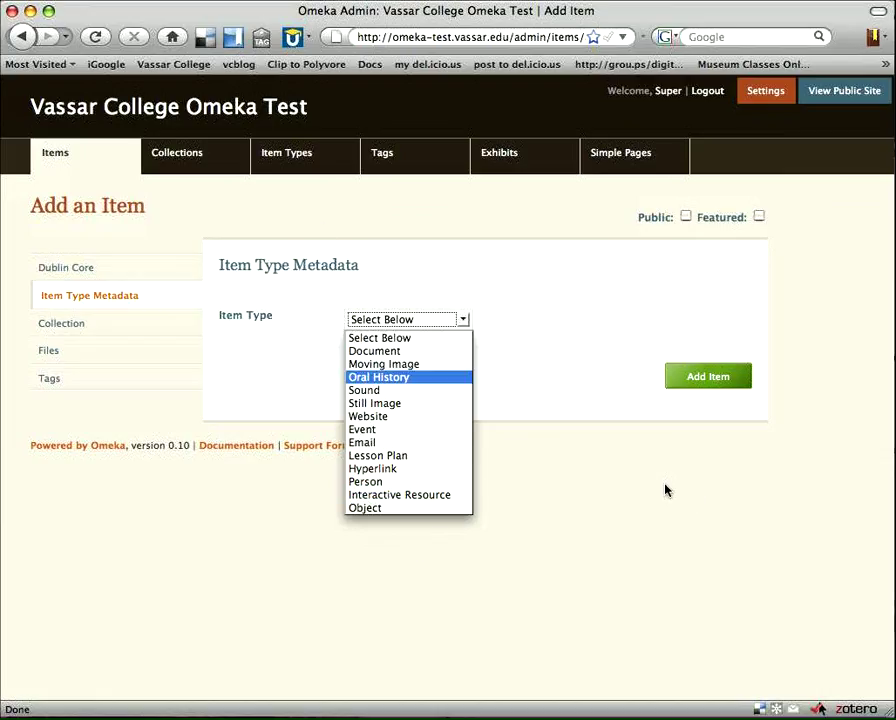
pyautogui.press('Up')
pyautogui.press('Up')
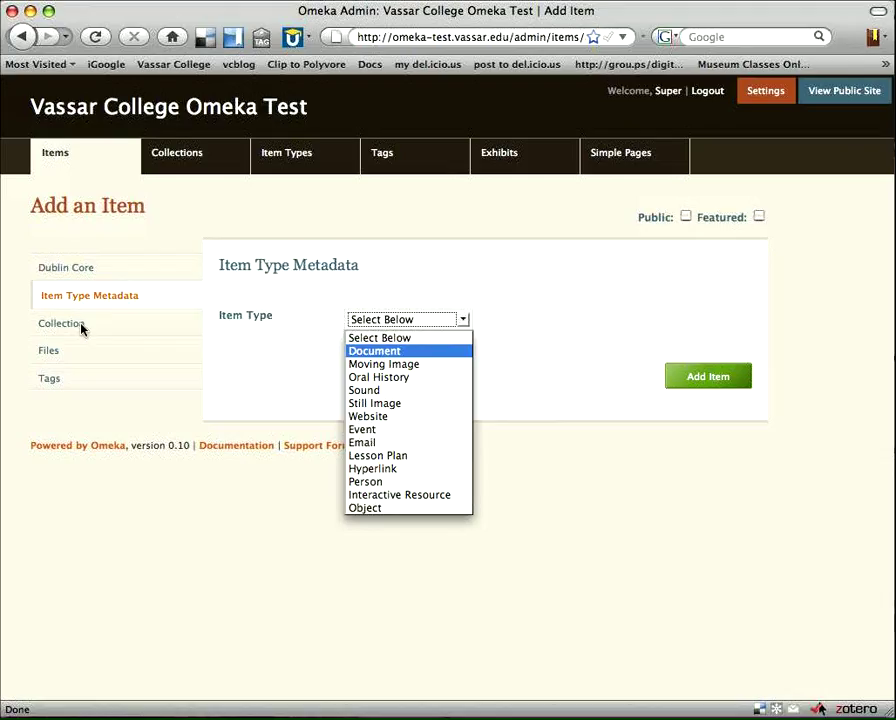
pyautogui.press('Down')
pyautogui.press('Down')
pyautogui.press('Down')
pyautogui.press('Down')
pyautogui.press('Down')
pyautogui.press('Down')
pyautogui.press('Down')
pyautogui.press('Down')
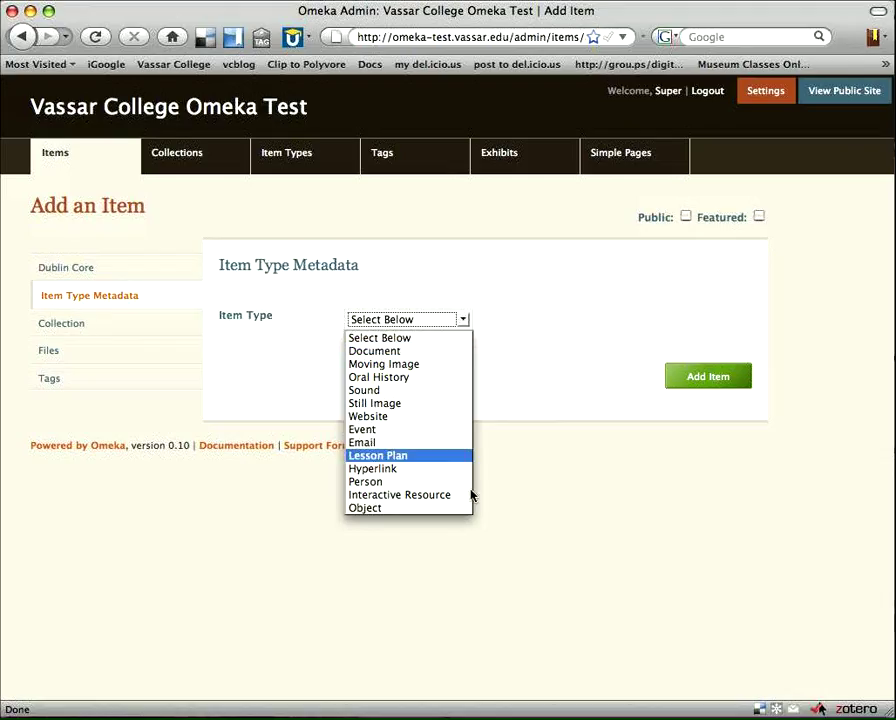
pyautogui.press('Up')
pyautogui.press('Up')
pyautogui.press('Up')
pyautogui.press('Up')
pyautogui.press('Up')
pyautogui.press('Up')
pyautogui.press('Up')
pyautogui.press('Up')
pyautogui.press('Up')
pyautogui.press('Up')
pyautogui.press('Return')
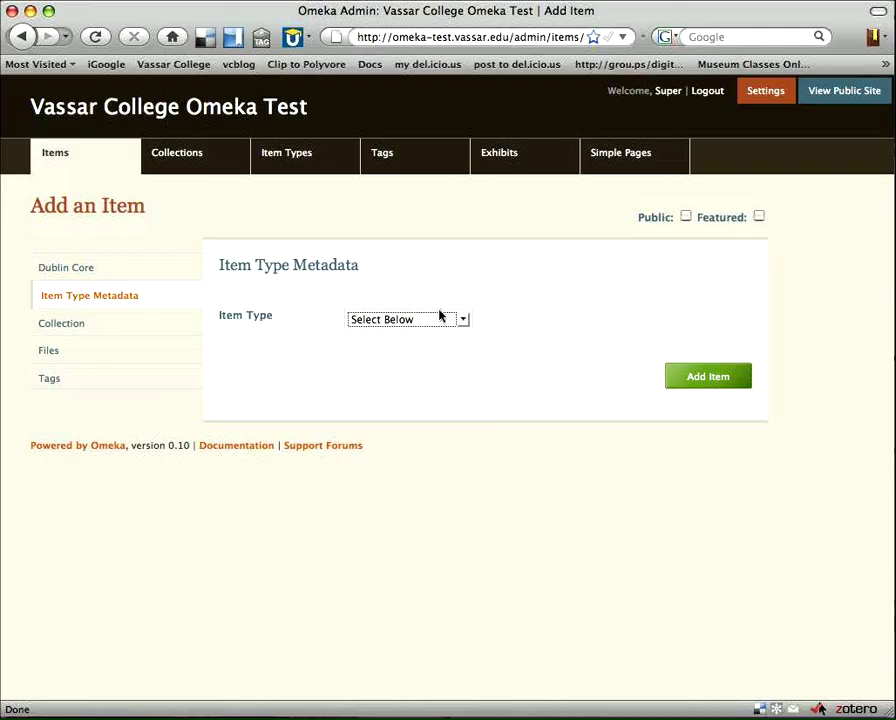
# - Open the list of item types and review the type metadata of Document and Object
pyautogui.click(315, 198)
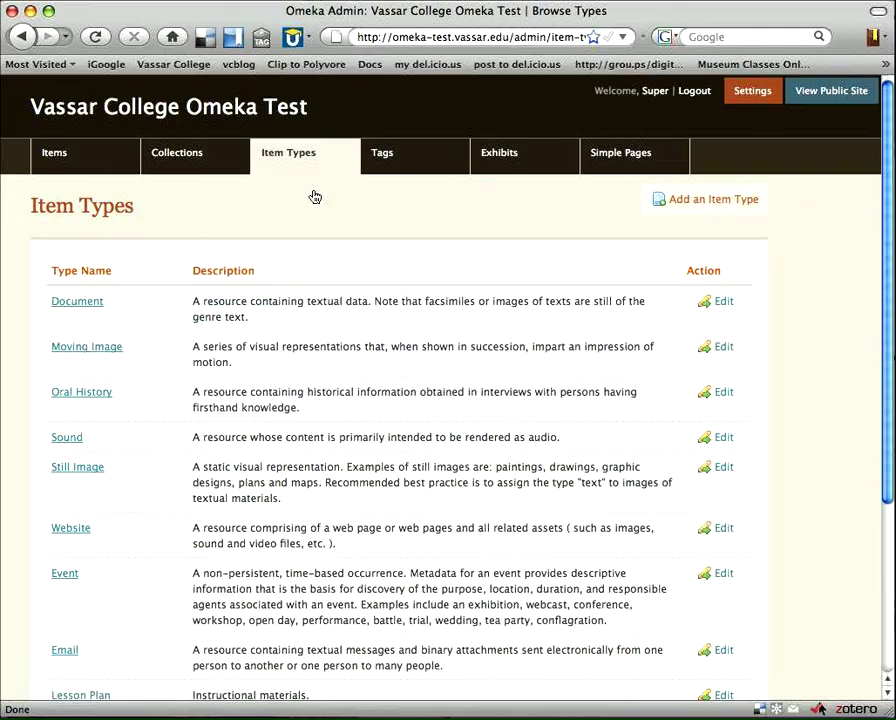
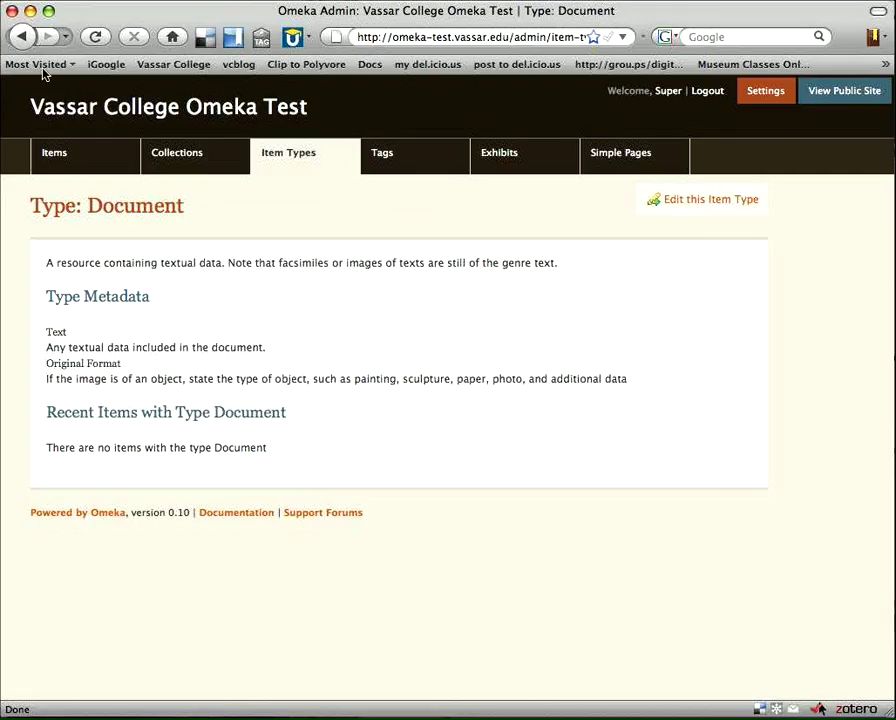
pyautogui.click(21, 36)
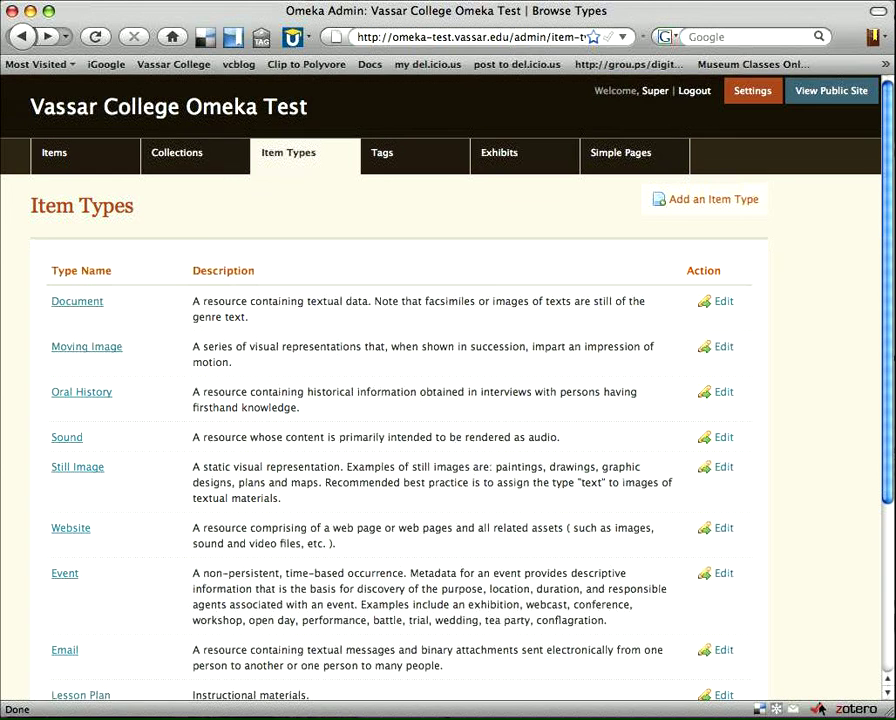
pyautogui.scroll(-5, 86, 649)
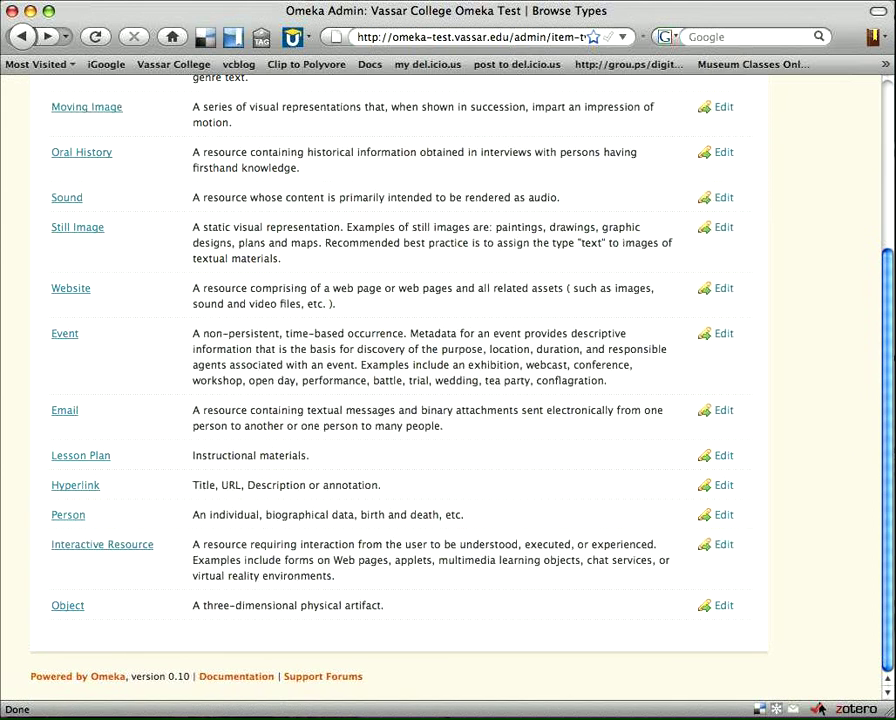
pyautogui.click(86, 648)
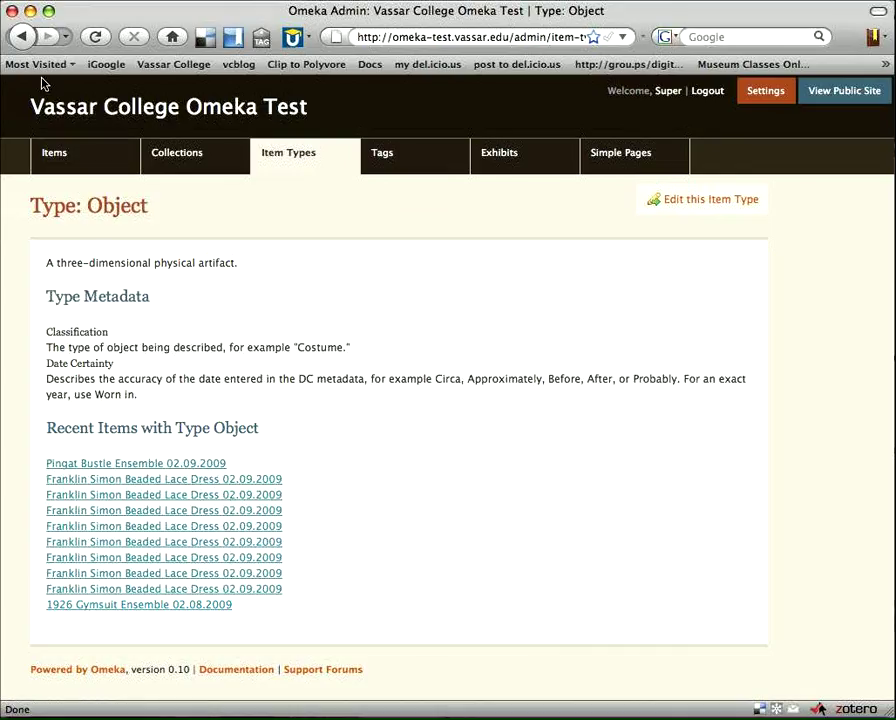
# - Return to the new item form and reopen its Item Type Metadata section
pyautogui.press('BackSpace')
pyautogui.press('BackSpace')
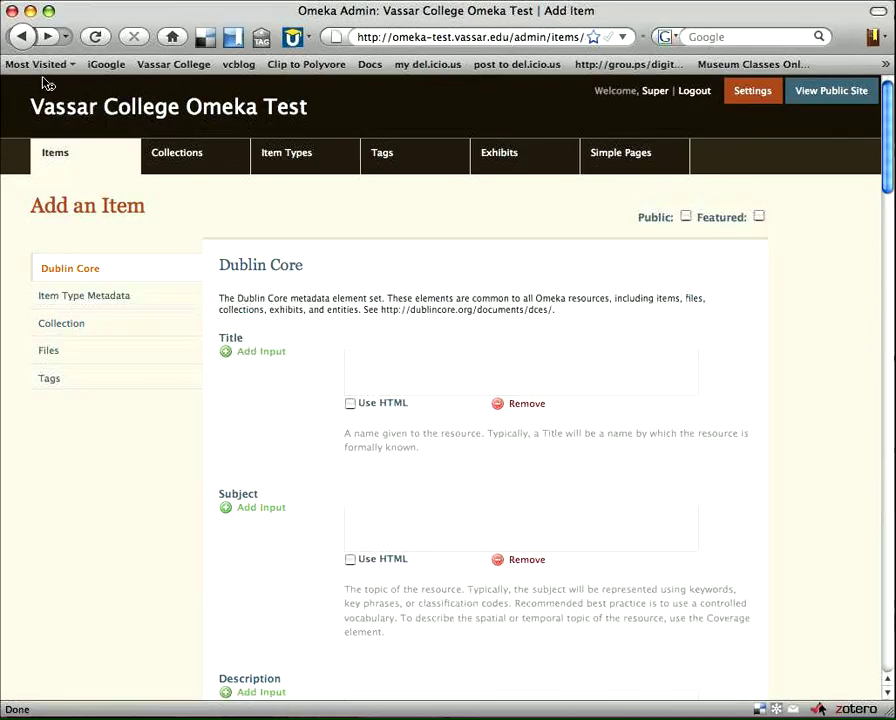
pyautogui.press('Return')
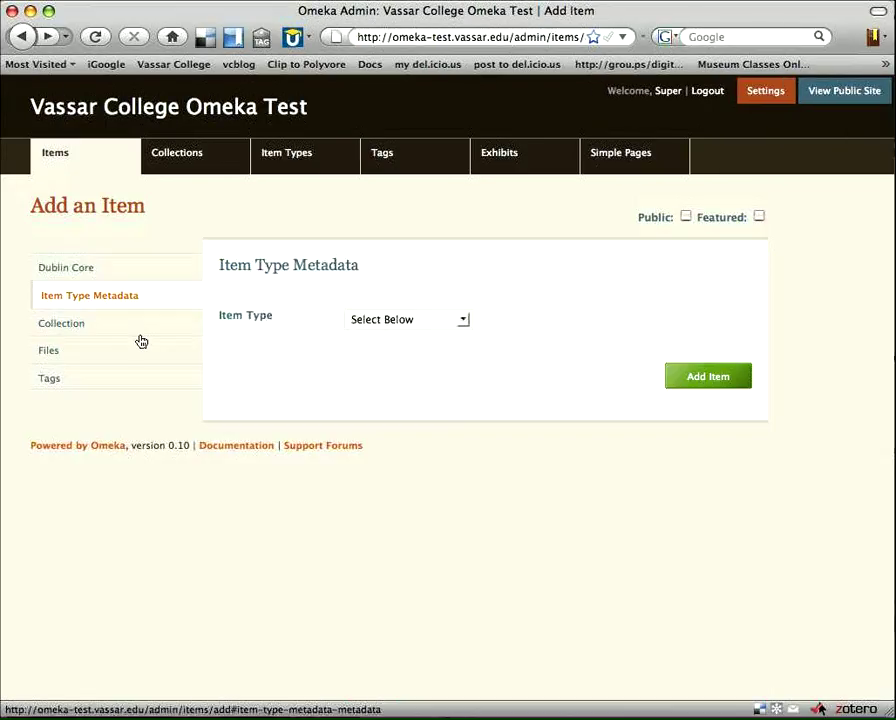
# - Open the new item's Collection section and review the available collections, leaving none selected
pyautogui.press('Tab')
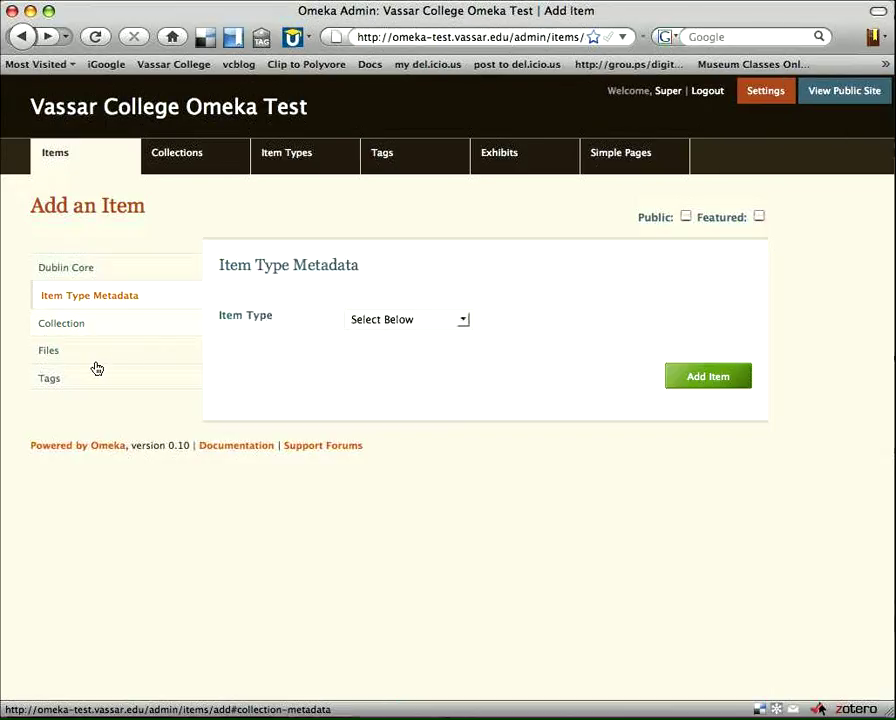
pyautogui.press('Return')
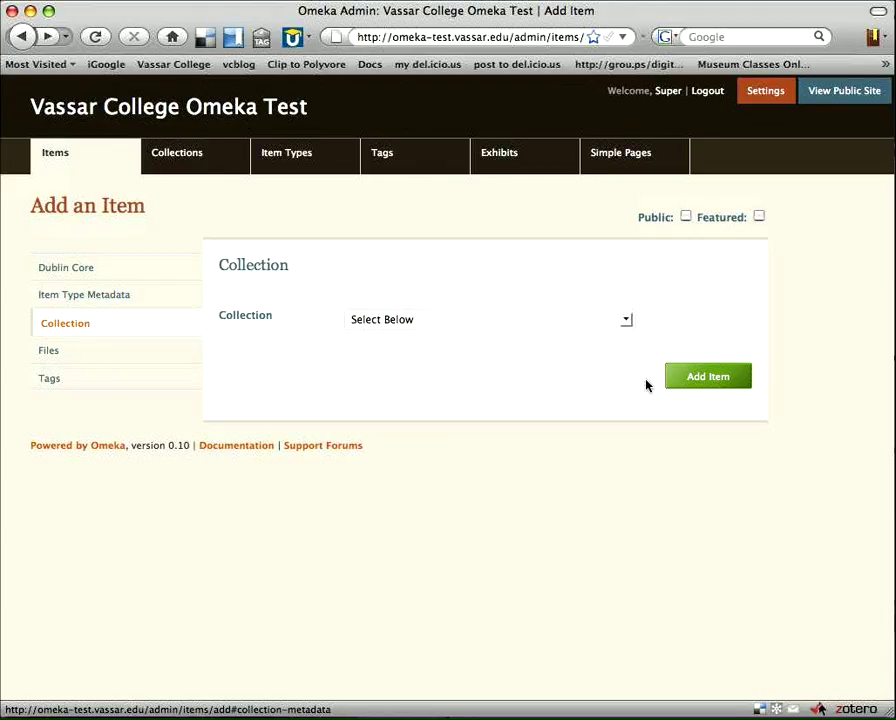
pyautogui.press('Tab')
pyautogui.press('space')
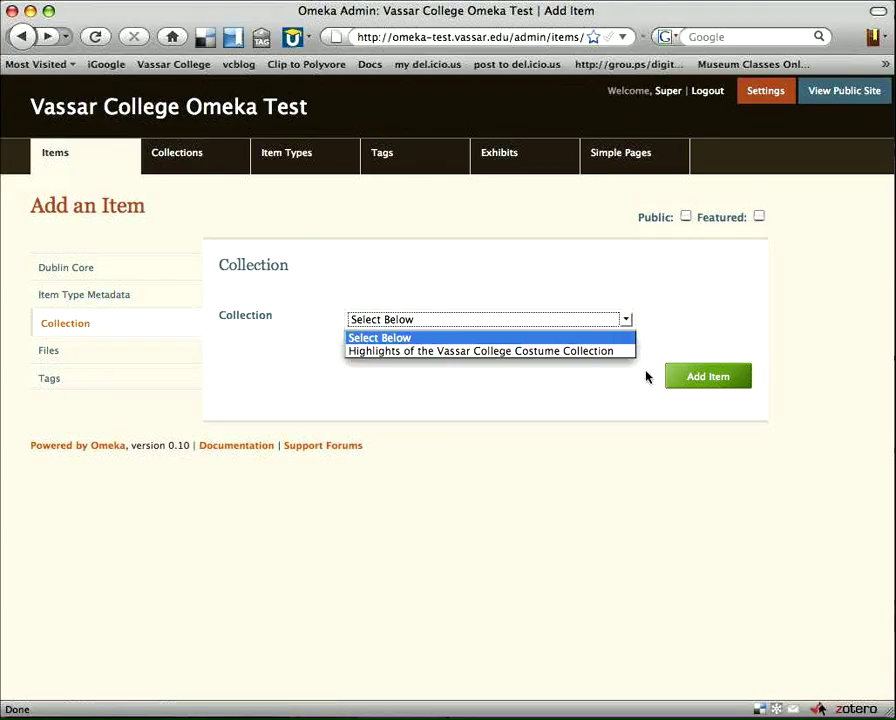
pyautogui.press('Down')
pyautogui.press('Up')
pyautogui.press('Return')
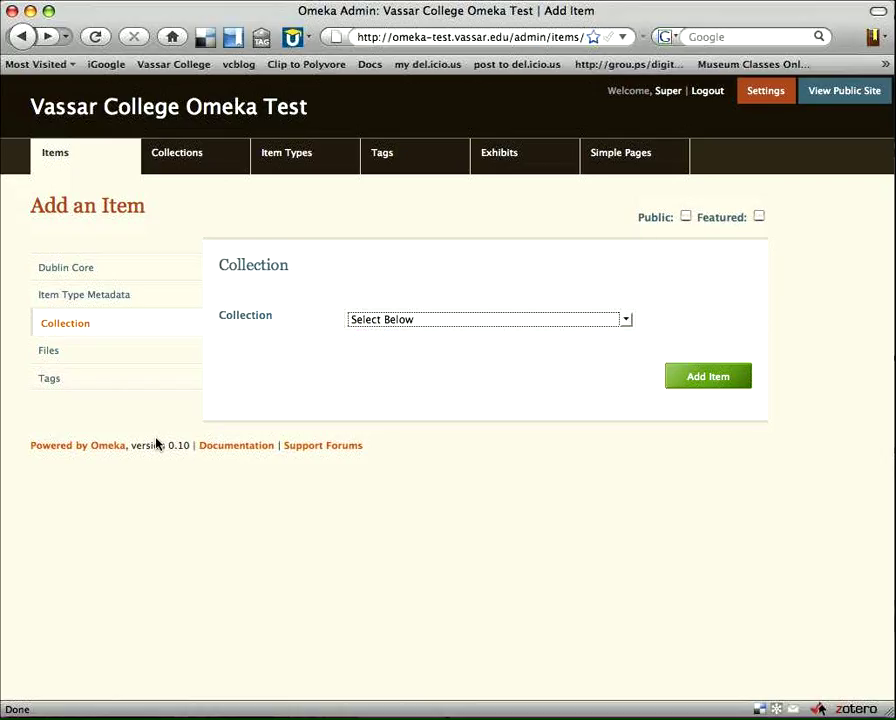
# - View the Files section and the Tags section of the new item form
pyautogui.click(63, 394)
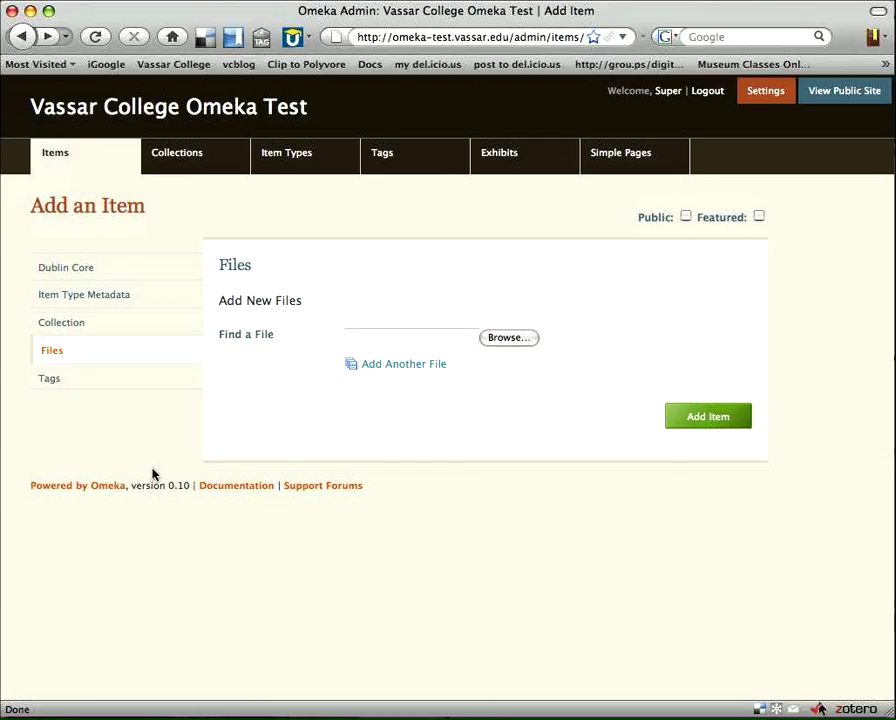
pyautogui.click(70, 422)
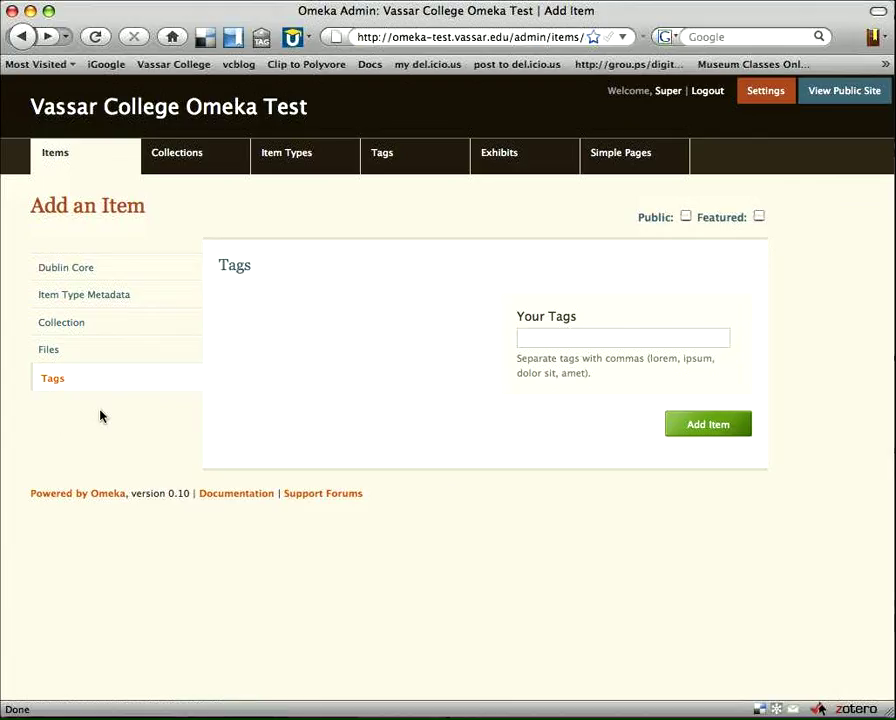